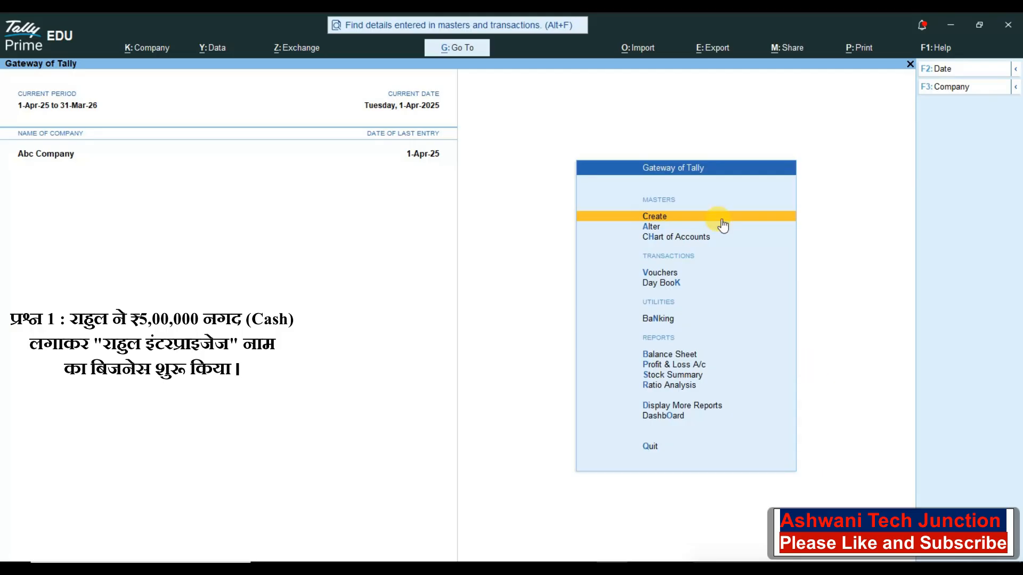
left_click(670, 216)
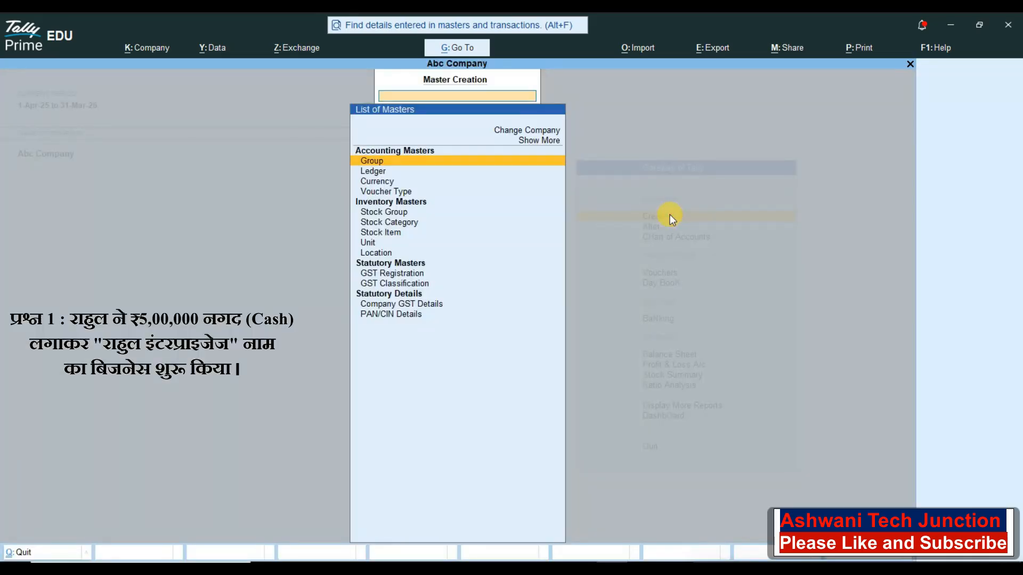
key("Down")
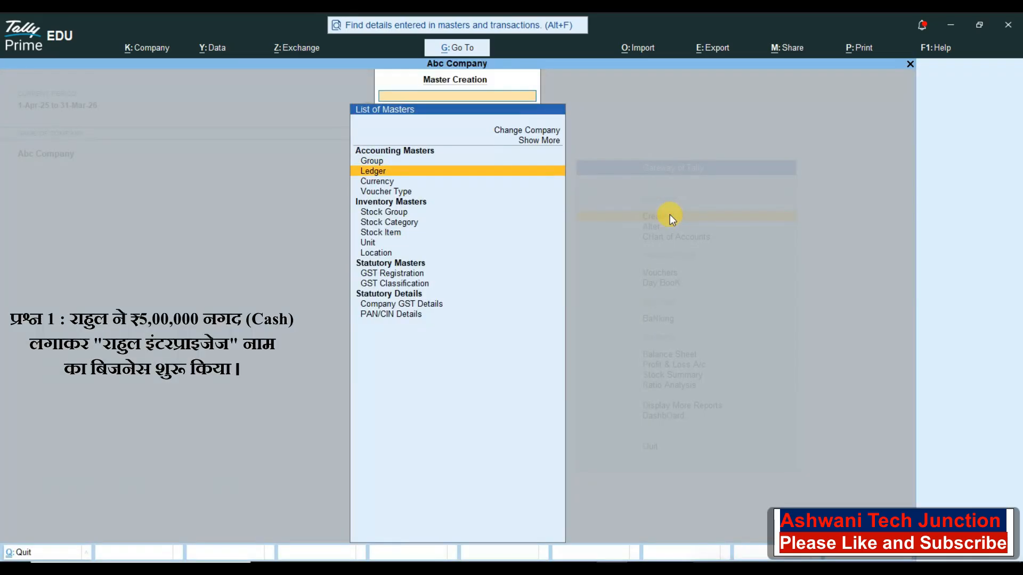
key("Return")
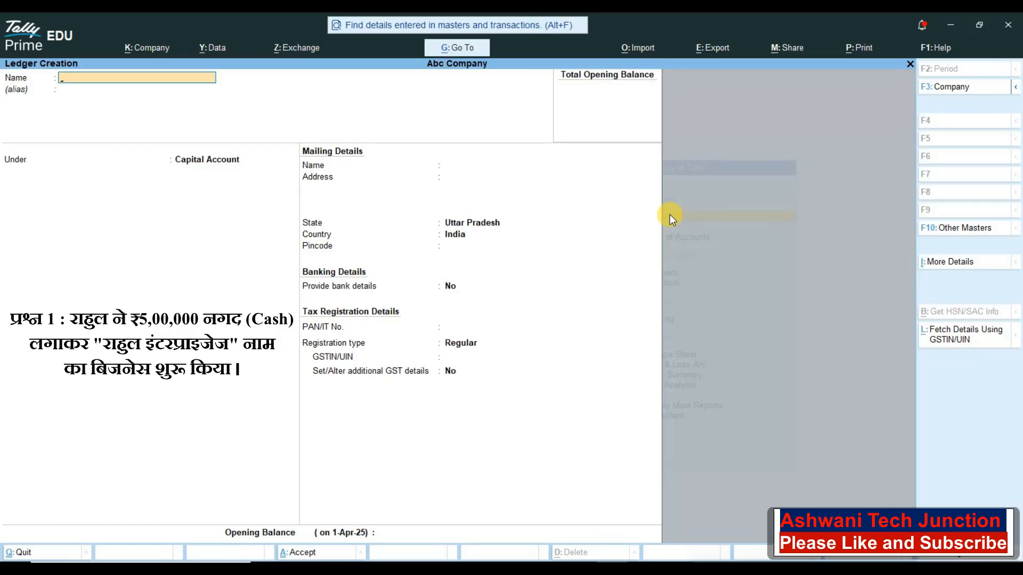
key("Escape")
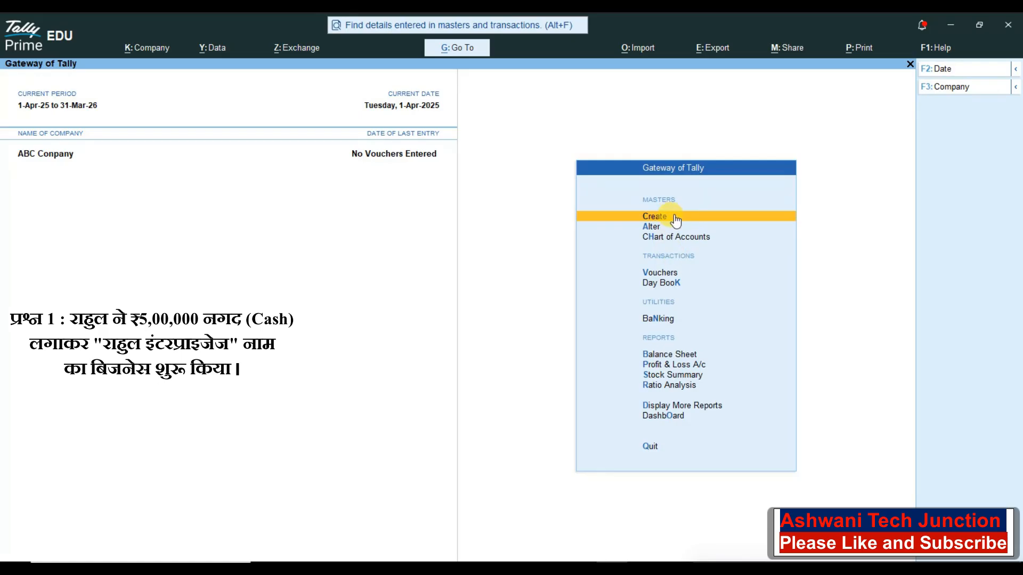
Start a new ledger named Capital Ac, grouped under Capital Account, keeping the same mailing name
left_click(672, 217)
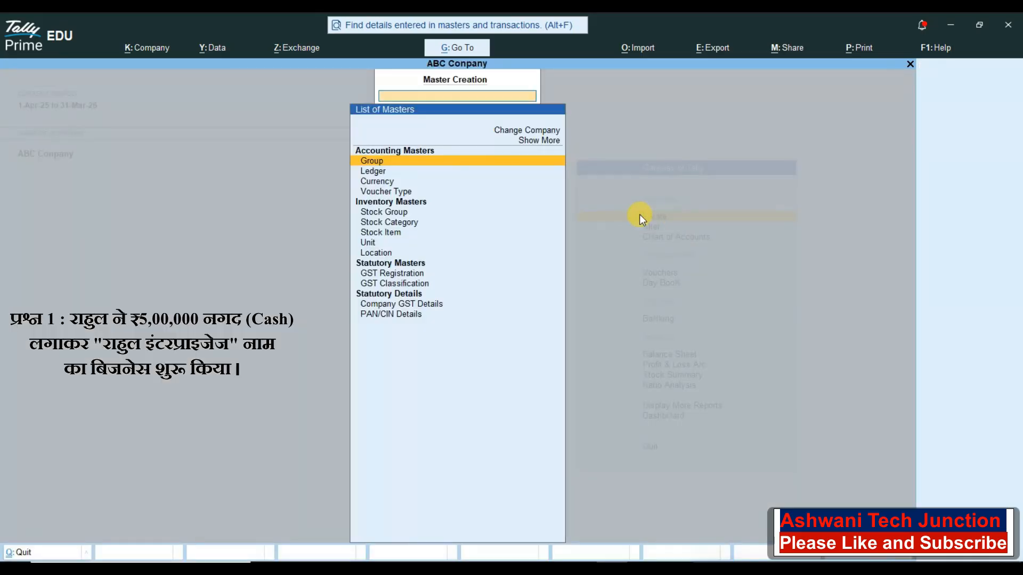
left_click(387, 174)
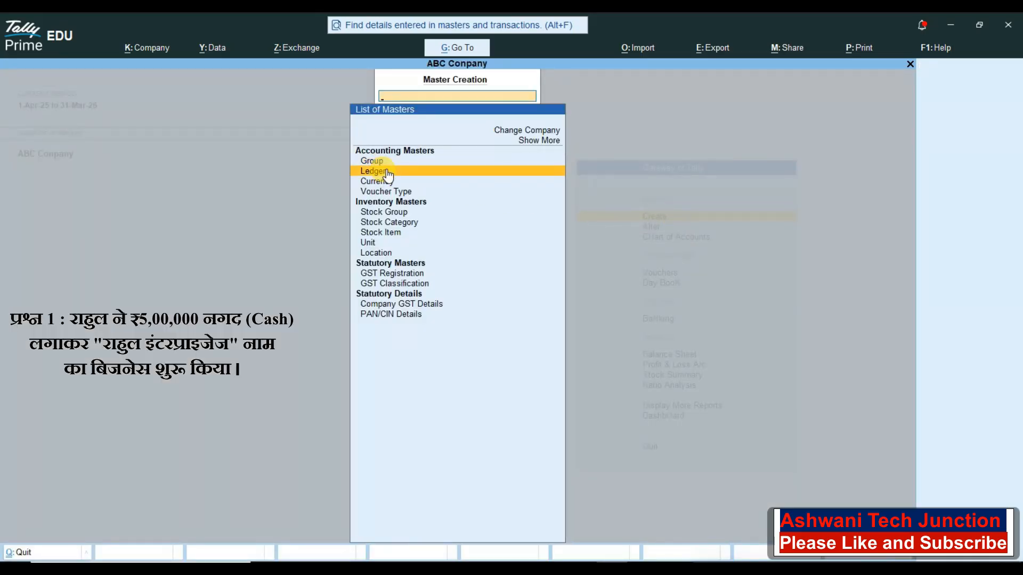
left_click(386, 170)
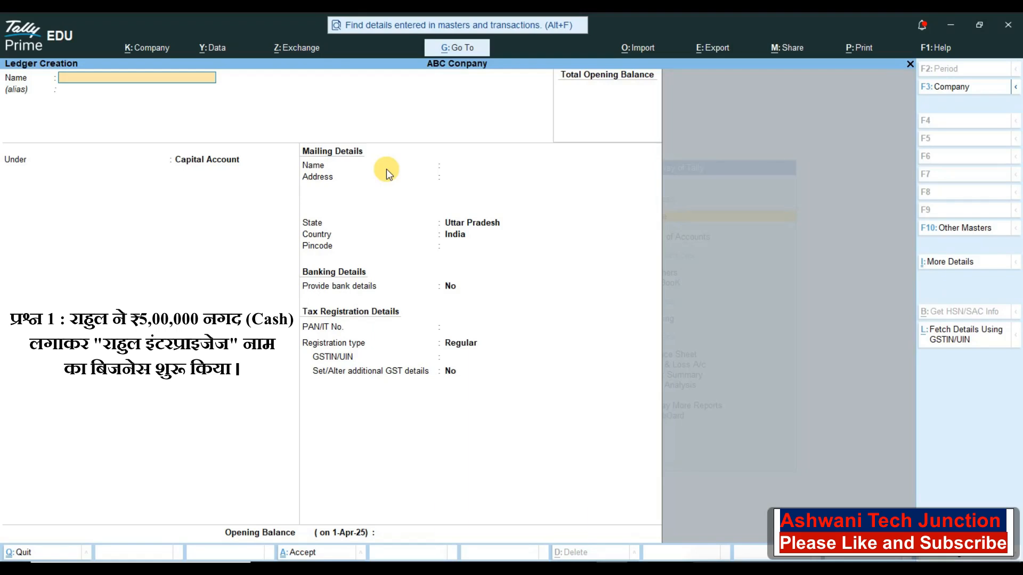
type("Capital A")
key("Return")
key("Return")
key("Return")
key("Return")
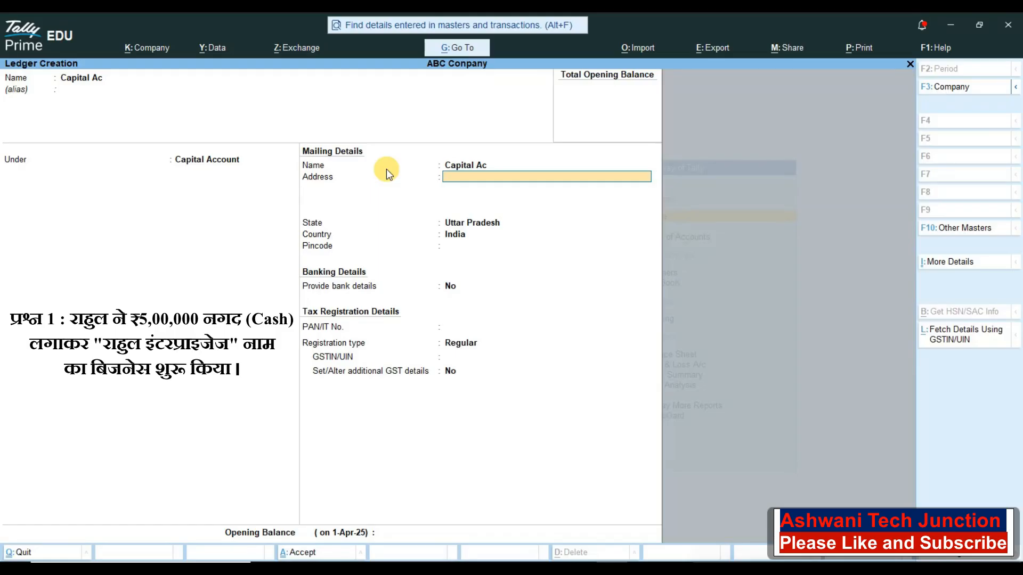
Keep the default address, banking and tax details, save the Capital Ac ledger and return to the Gateway of Tally
key("Return")
key("Return")
key("Return")
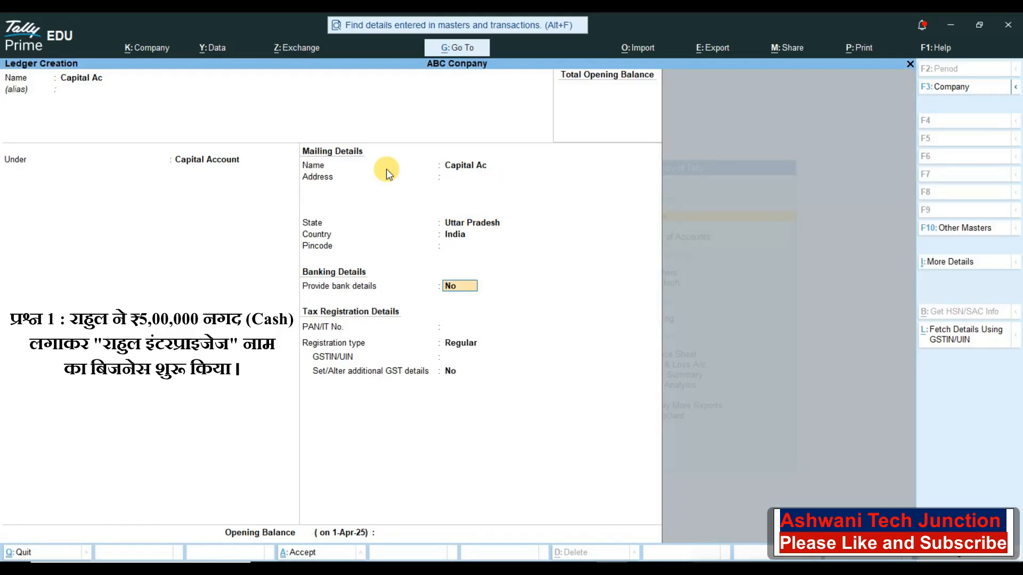
key("Return")
key("Return")
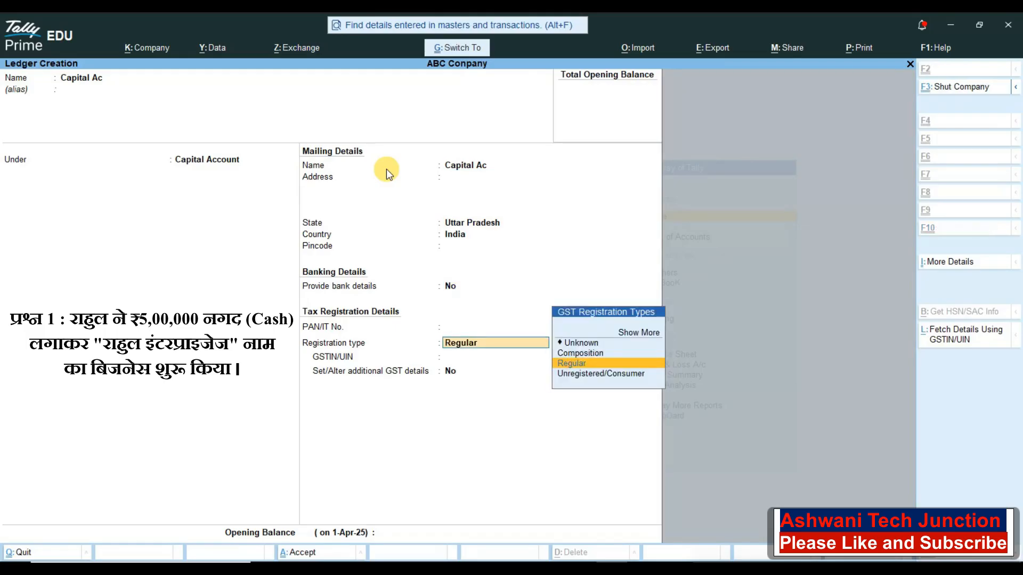
key("ctrl+a")
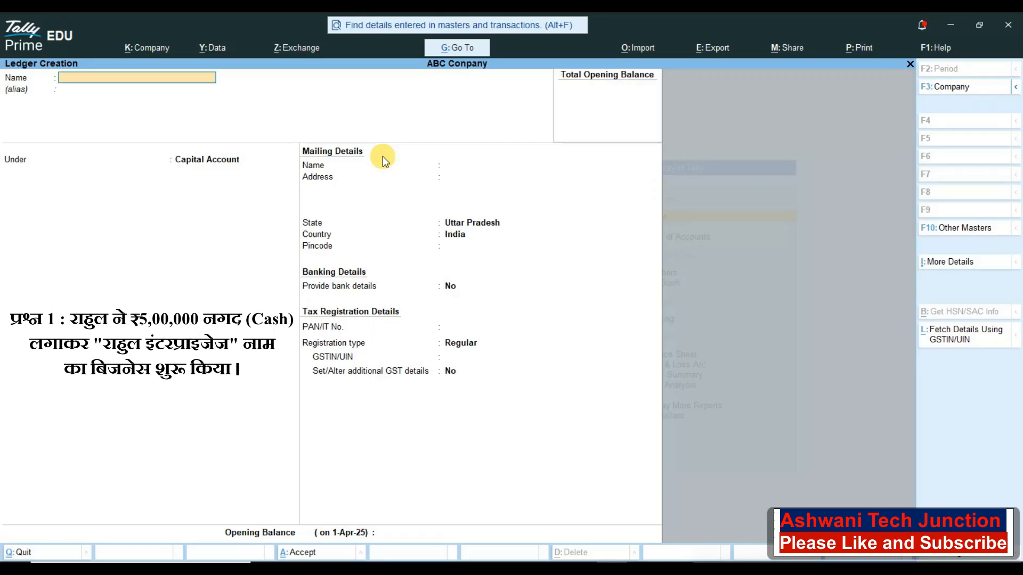
key("Escape")
key("y")
key("Escape")
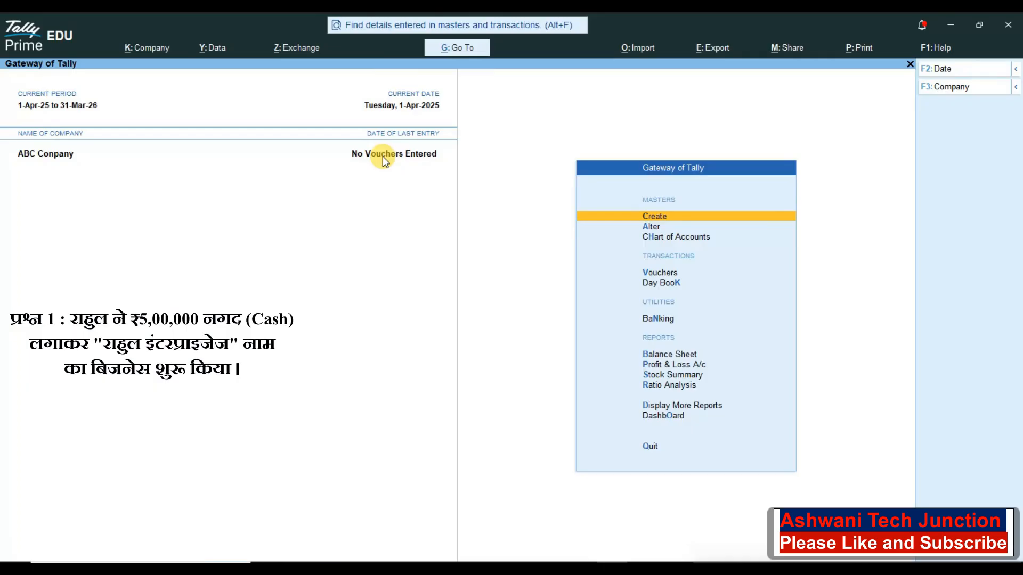
Open a new accounting voucher and set its type to Receipt
key("Down")
key("Down")
key("Down")
key("Down")
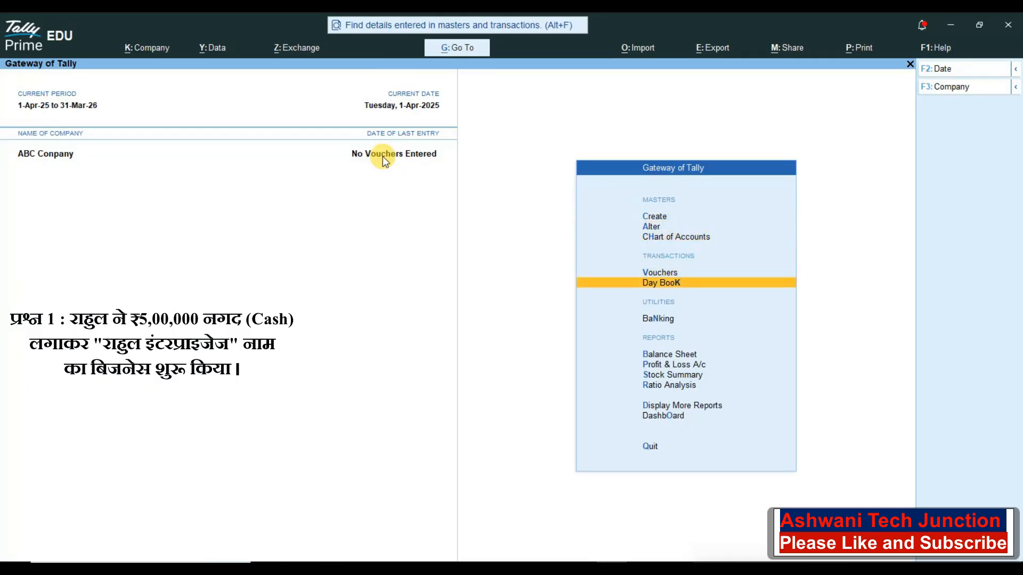
key("Up")
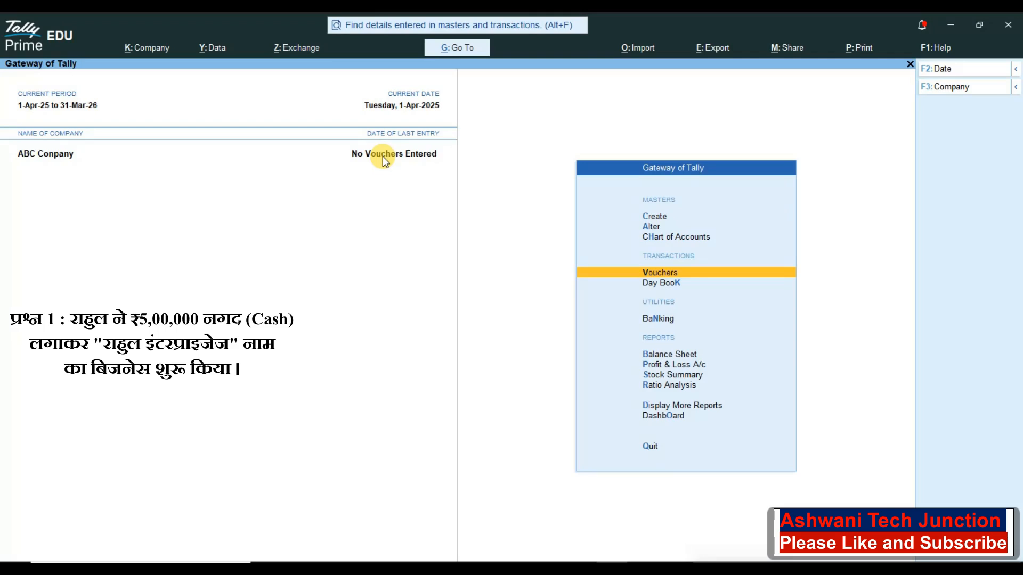
key("Return")
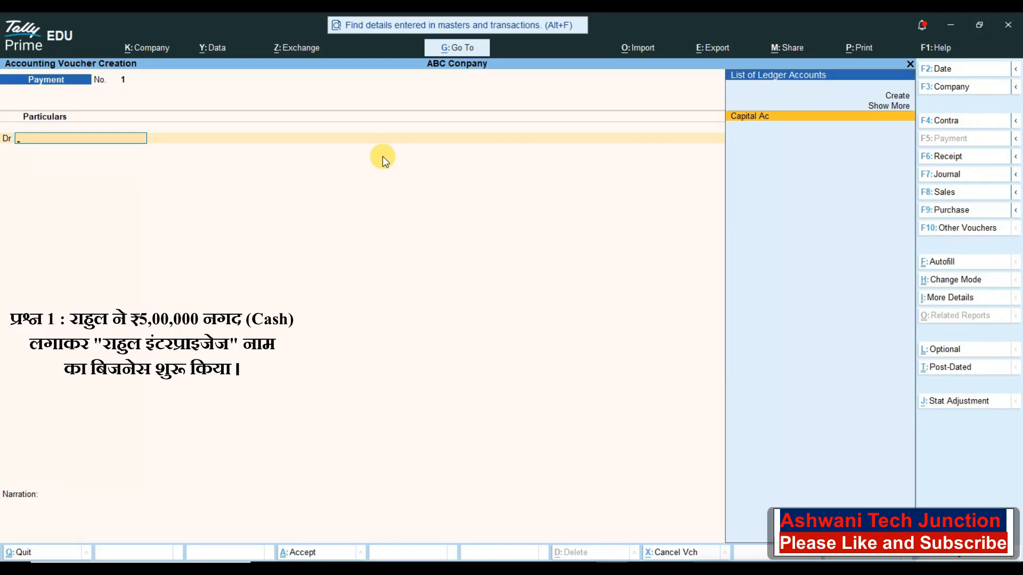
left_click(963, 157)
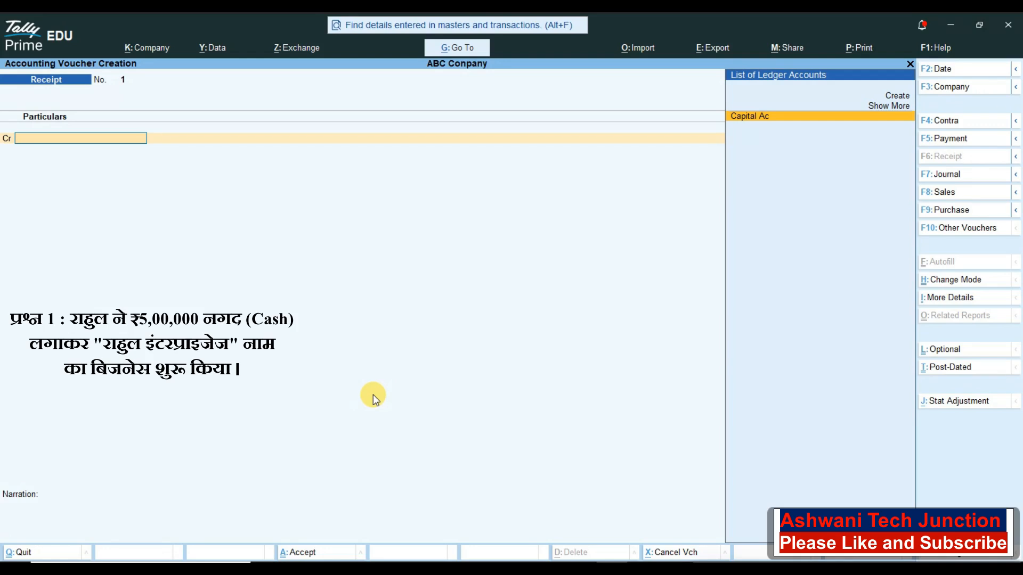
Credit the Capital Ac ledger with 5,00,000 in the receipt voucher
key("Return")
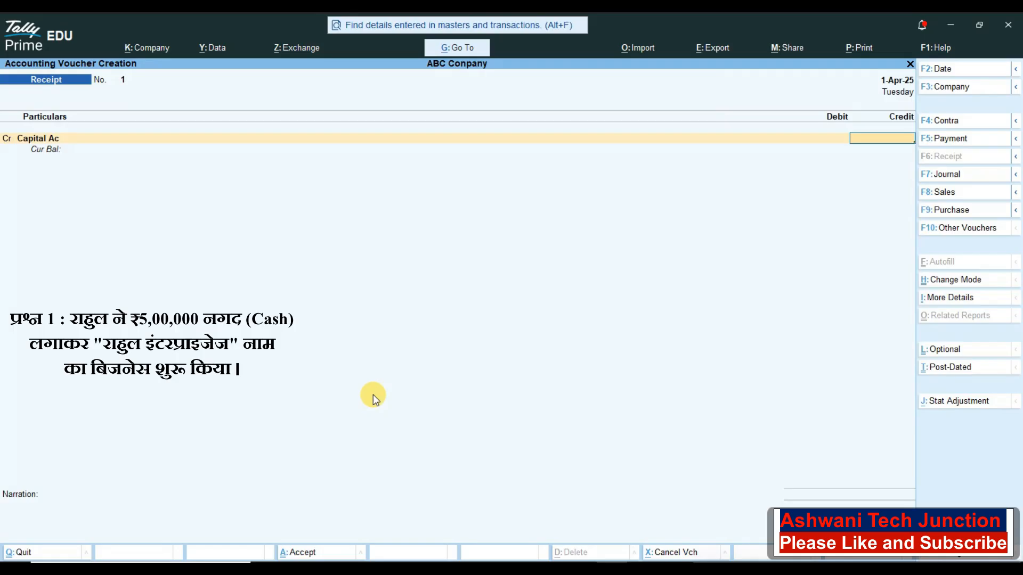
type("5,00,000")
key("Return")
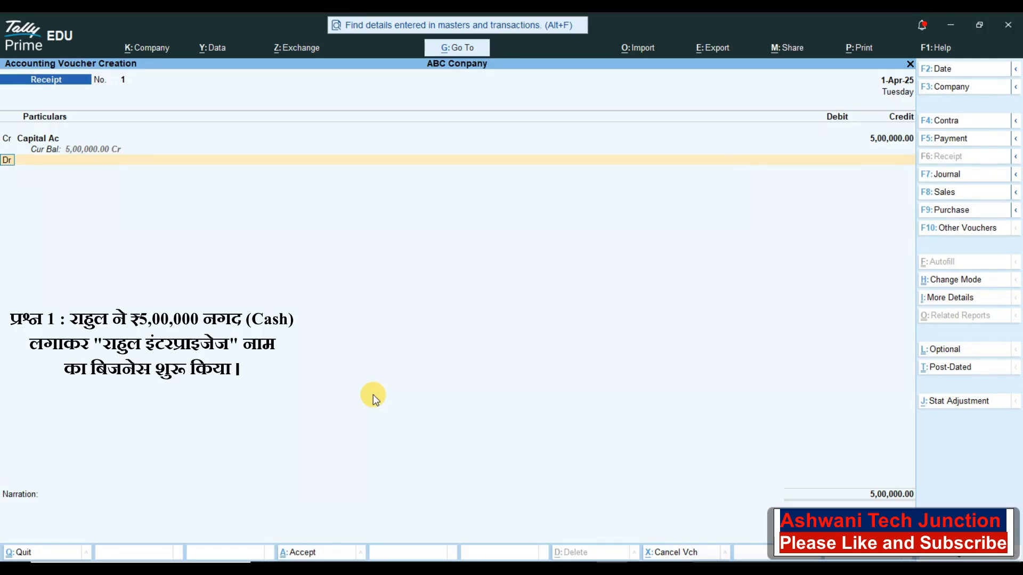
Debit the Cash ledger with 5,00,000, save the receipt voucher without a narration and leave voucher entry
key("Return")
key("Down")
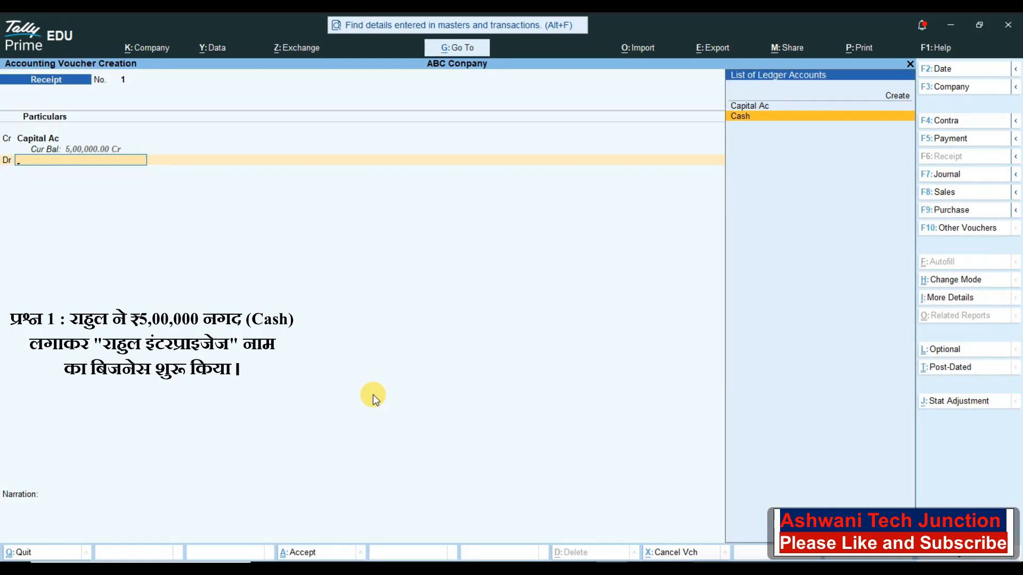
key("Return")
key("Return")
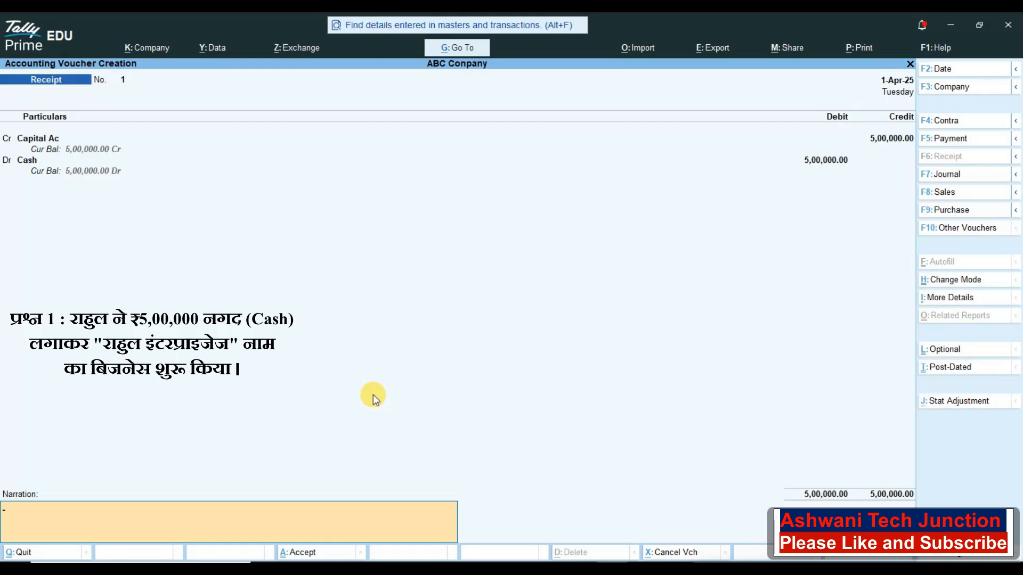
key("ctrl")
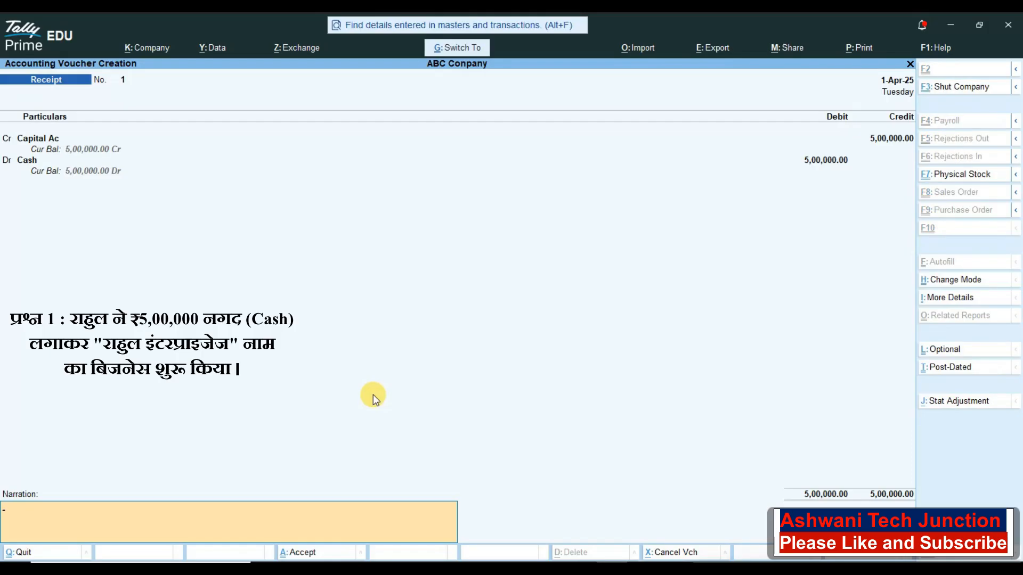
key("ctrl+a")
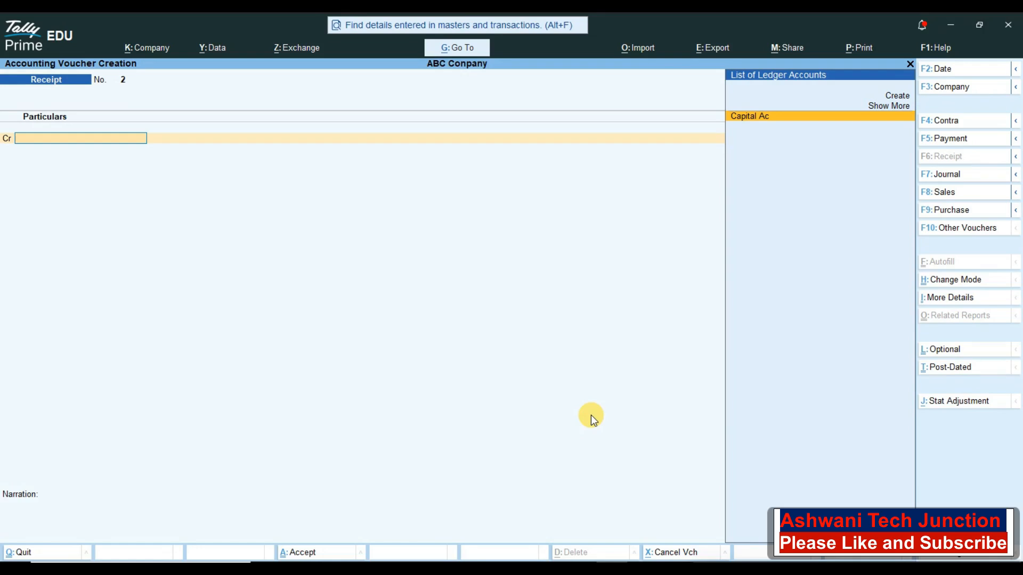
key("Escape")
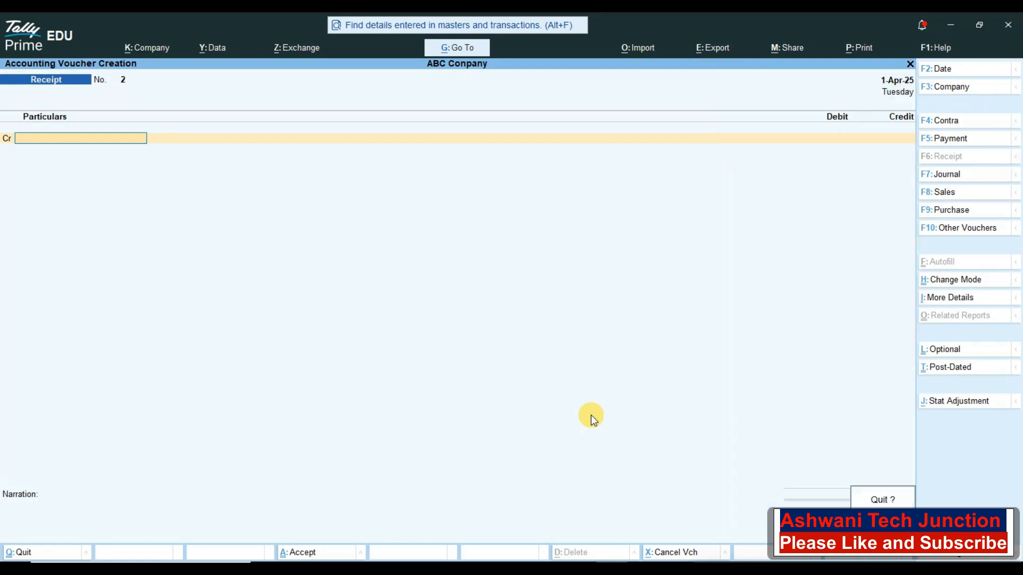
key("Return")
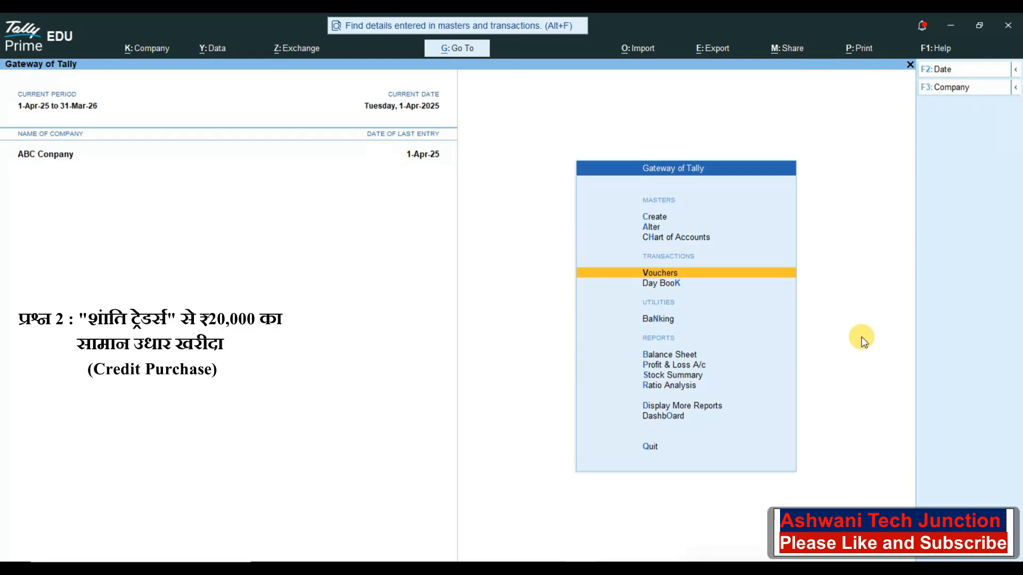
Open a new accounting voucher and set its type to Purchase
key("Up")
key("Down")
key("Down")
key("Up")
key("Return")
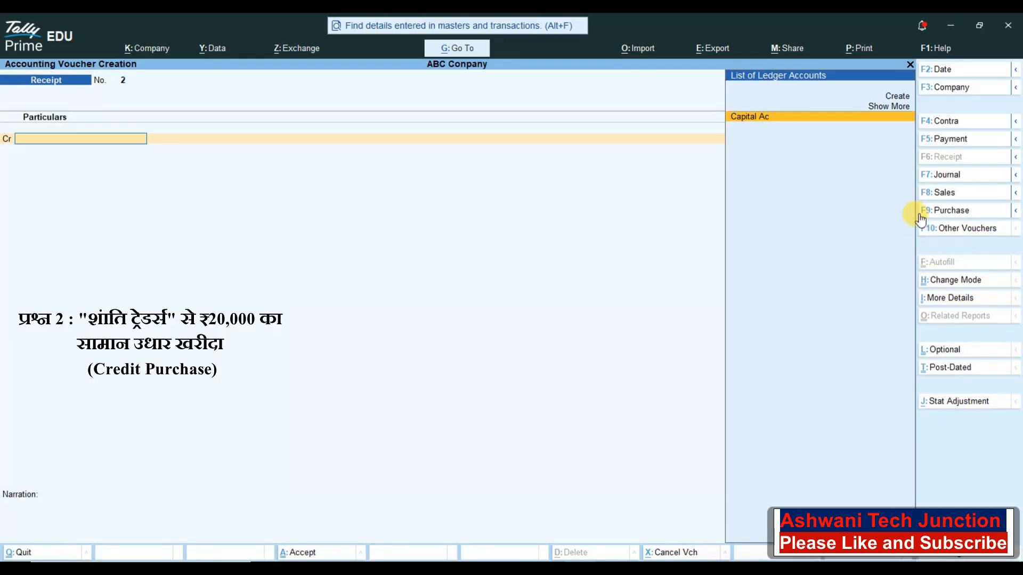
left_click(982, 212)
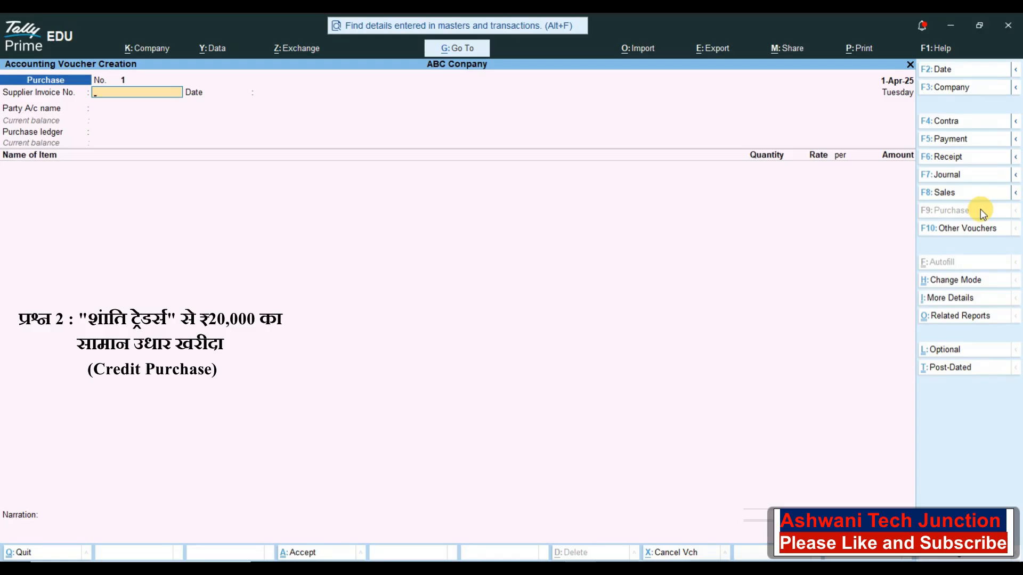
Change the purchase voucher's mode to As Voucher
key("ctrl")
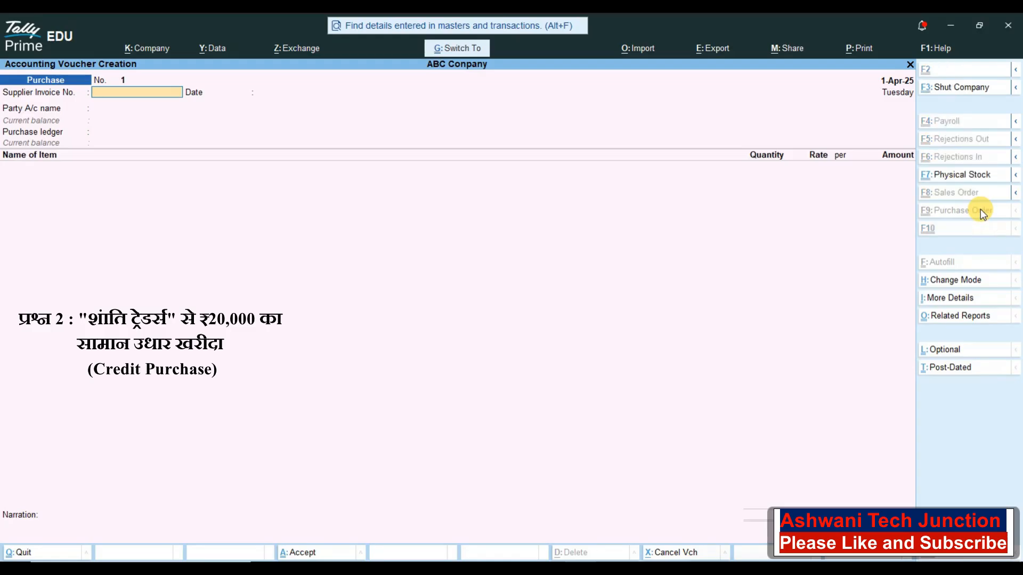
key("ctrl+h")
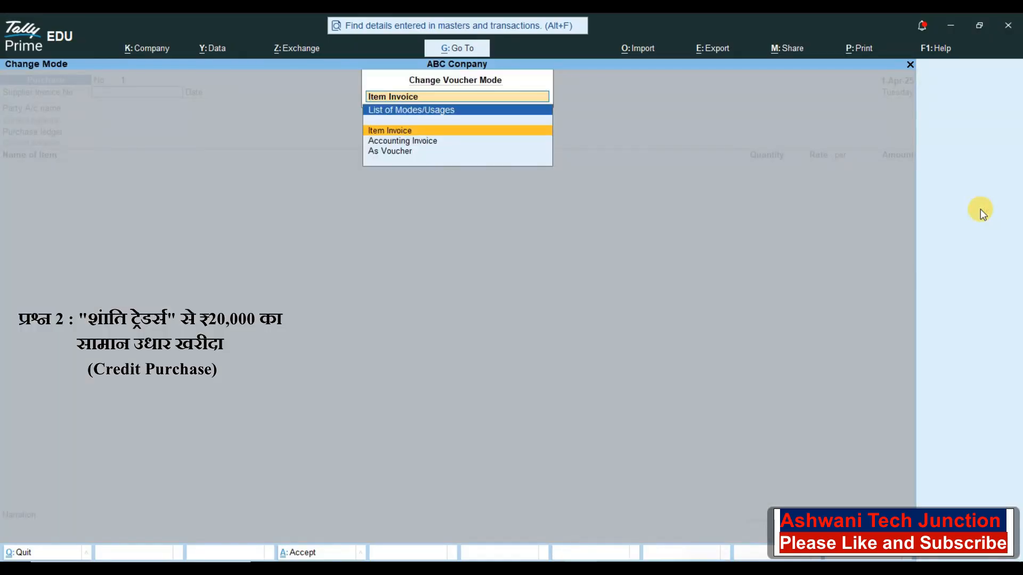
key("Down")
key("Down")
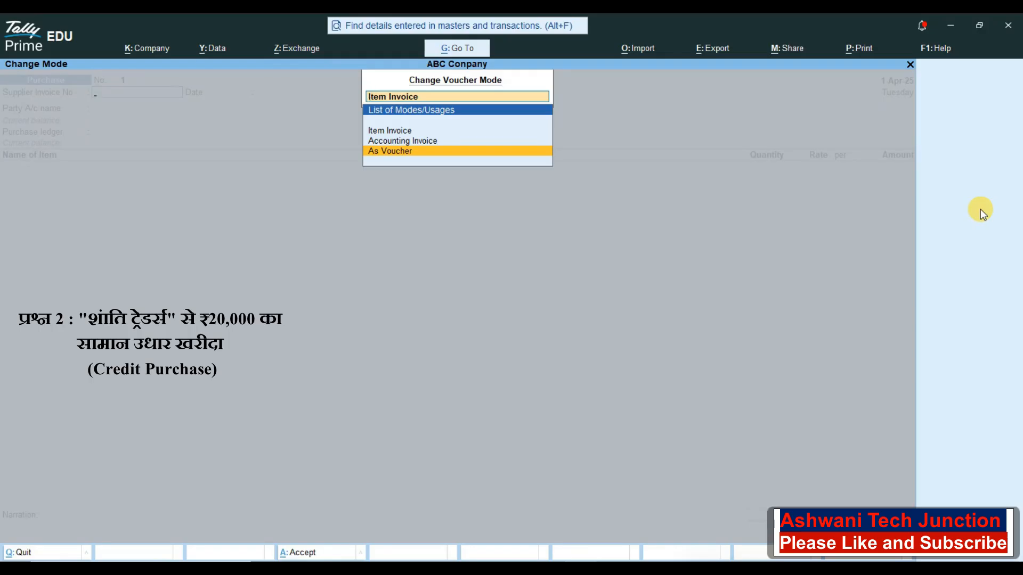
key("Return")
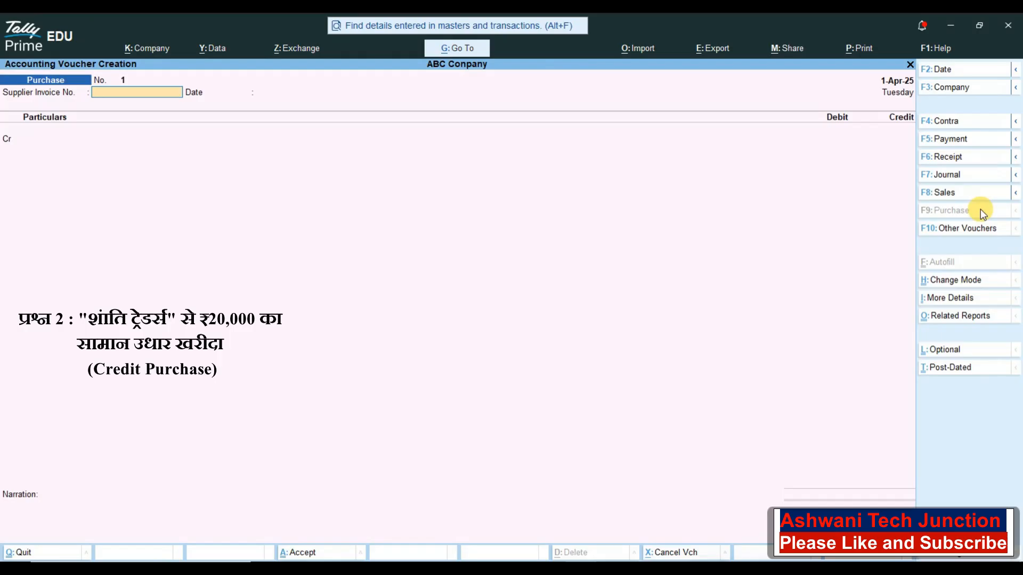
Enter supplier invoice number 11 and accept 1-Apr-25 as the invoice date
type("11")
key("Return")
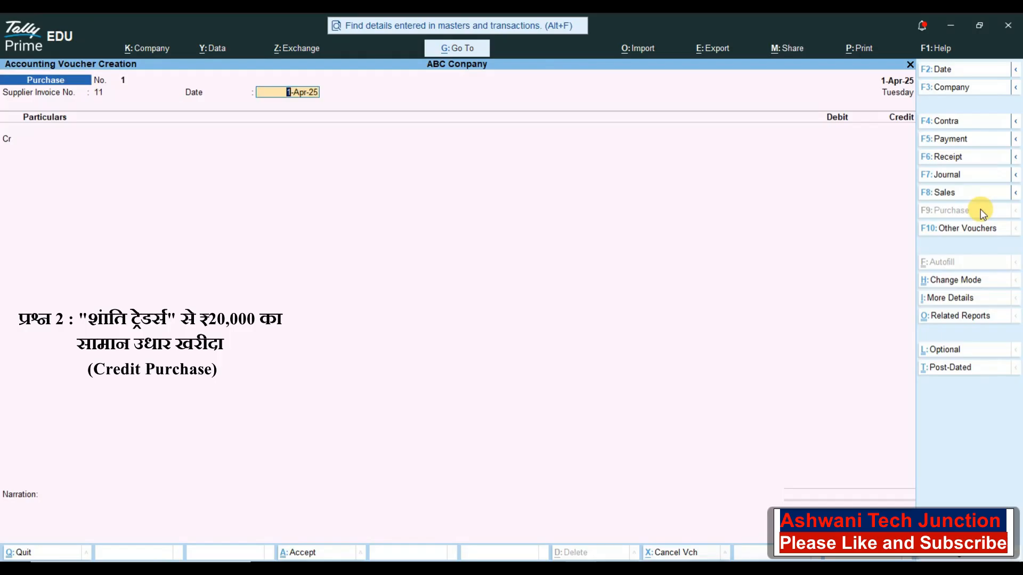
key("Return")
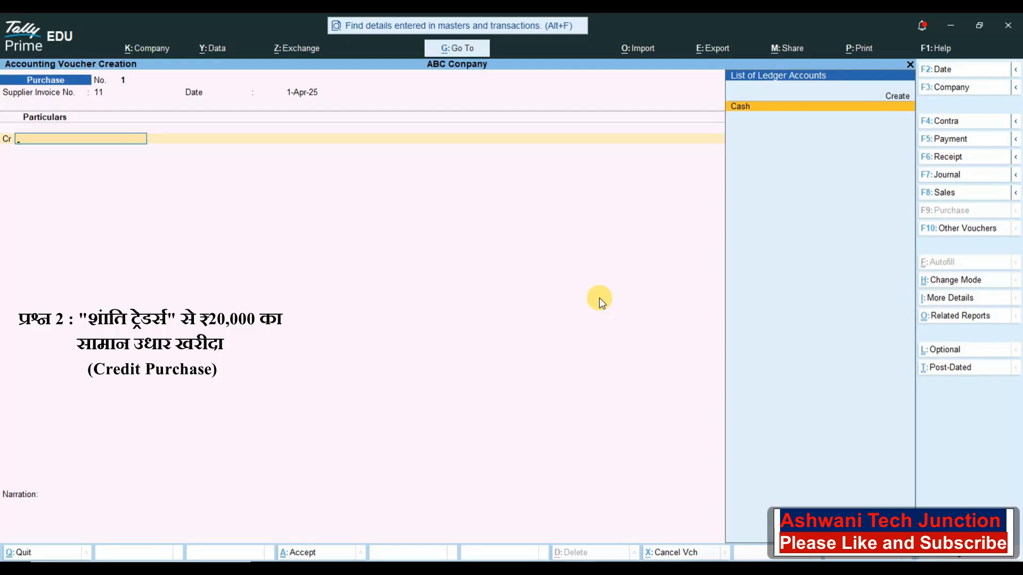
Create a ledger named Purchase under Purchase Accounts from the voucher's credit line and save it
key("Up")
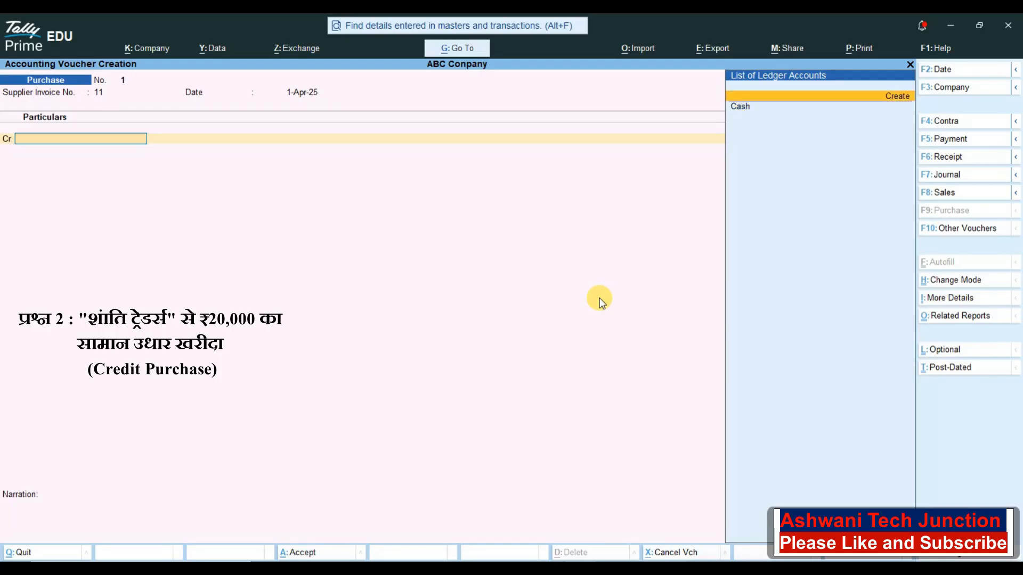
key("Return")
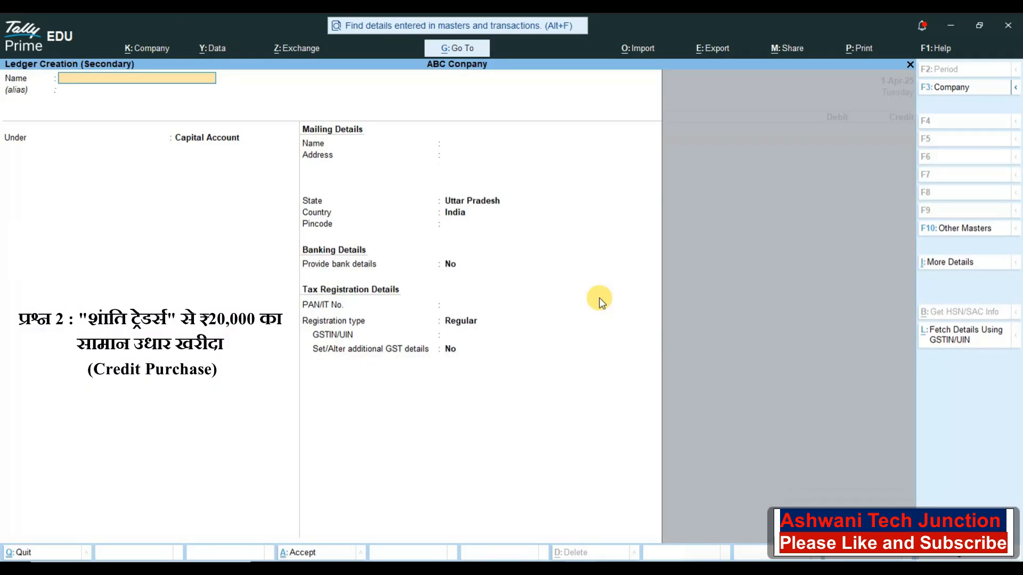
type("Purchase")
key("Return")
key("Return")
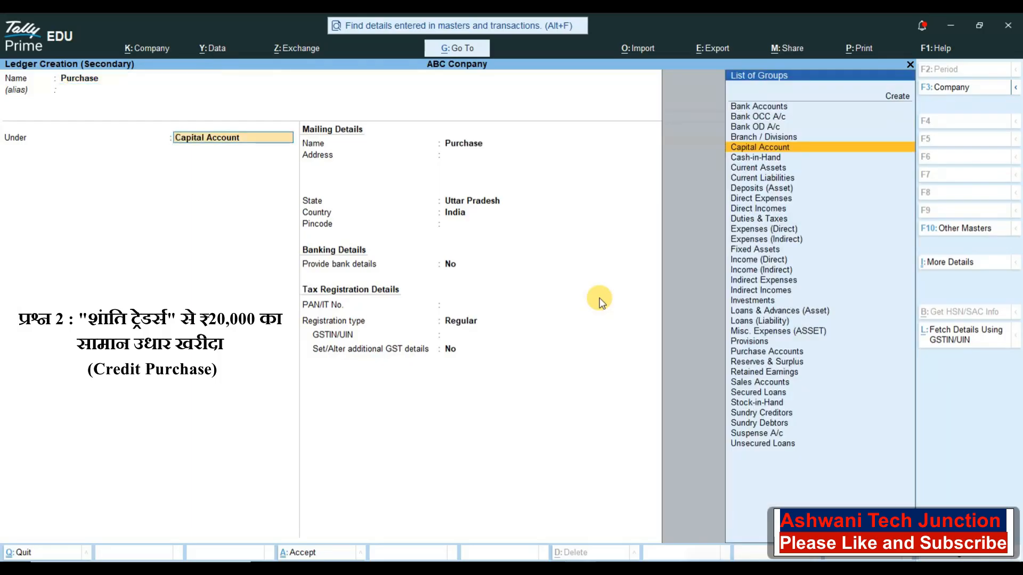
type("Pu")
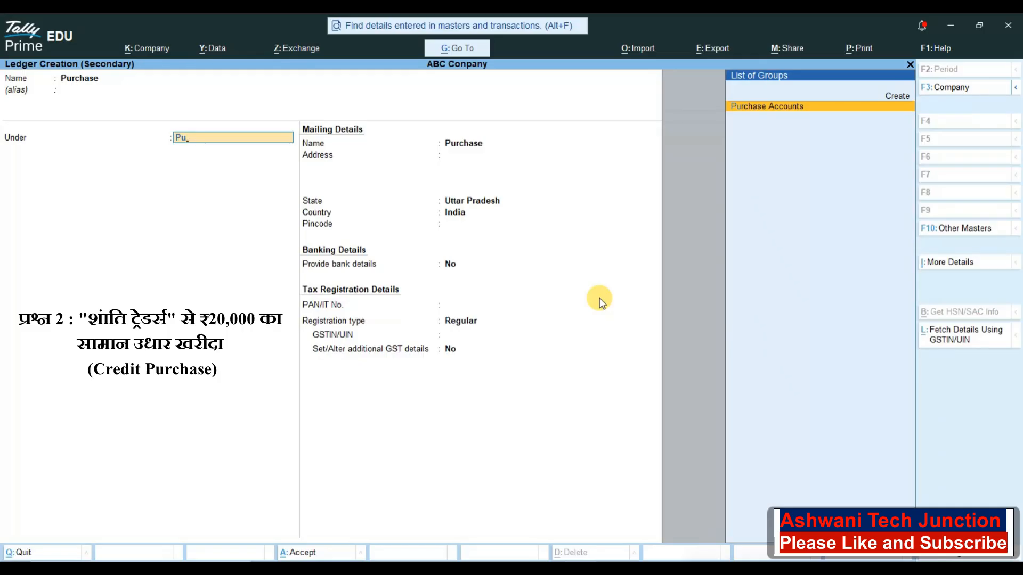
key("Return")
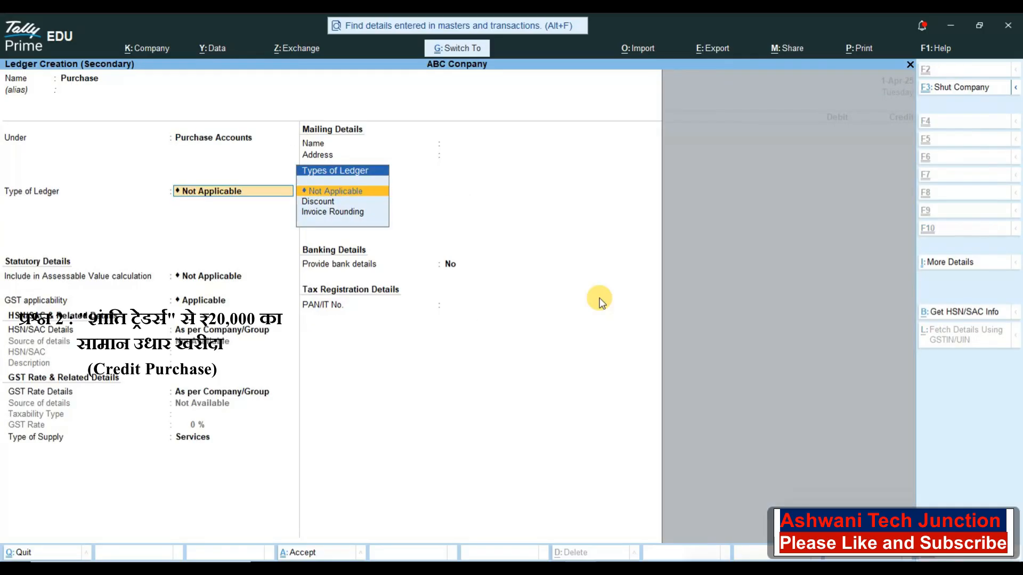
key("ctrl+a")
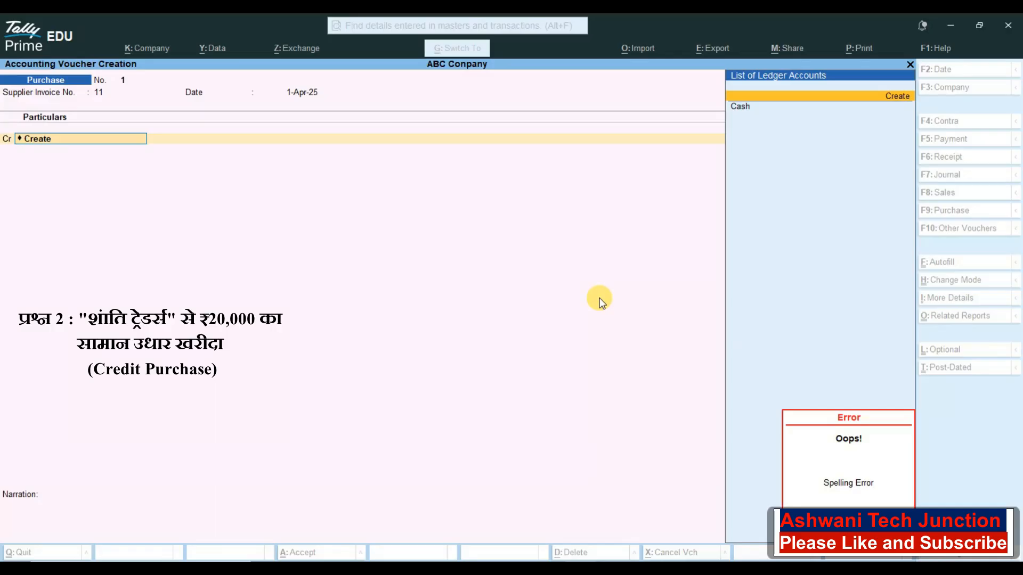
left_click(79, 139)
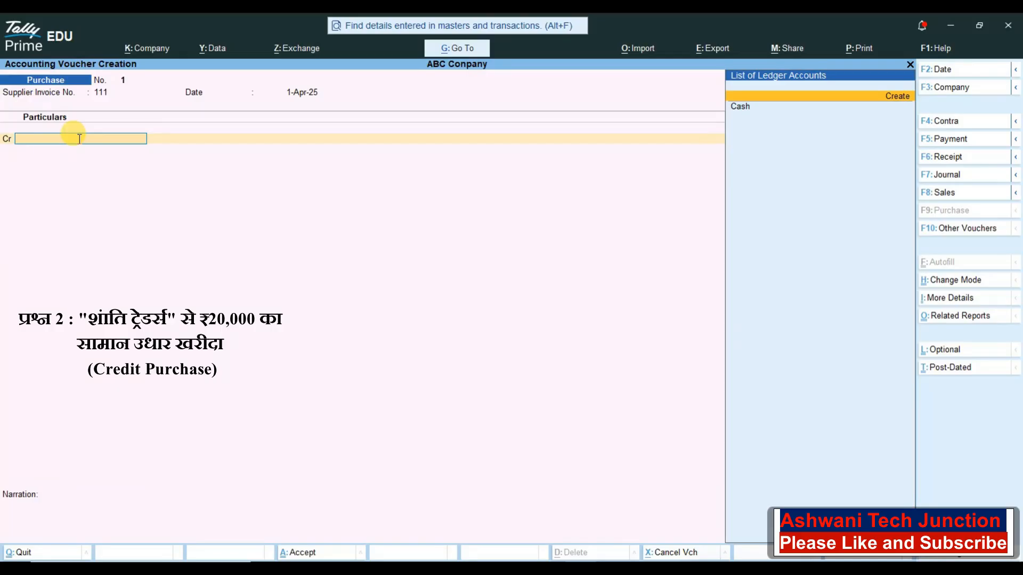
Create and save a ledger named Shanti Traders under the Sundry Creditors group for the credit line
key("alt+c")
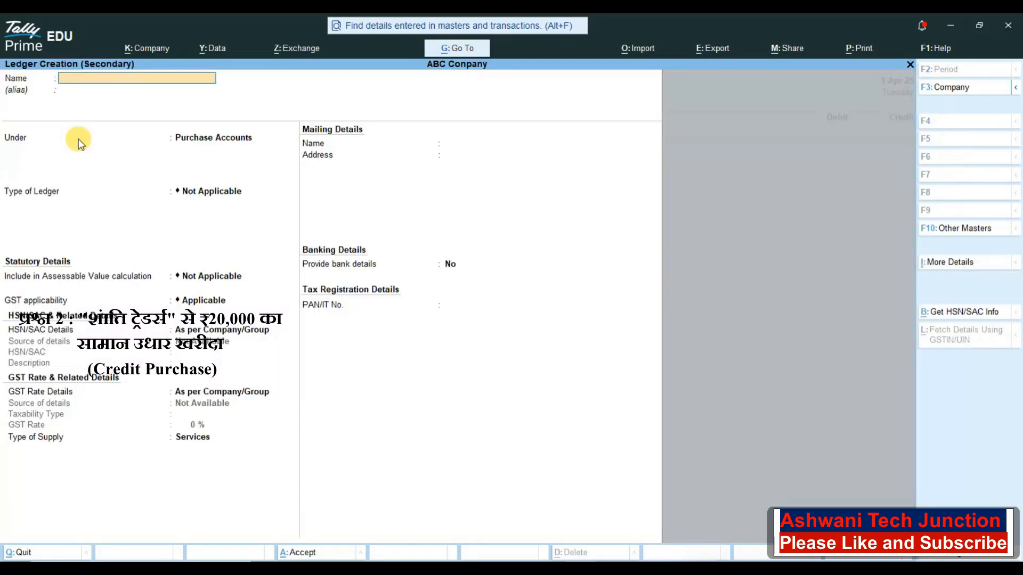
type("Shanti traders")
key("Return")
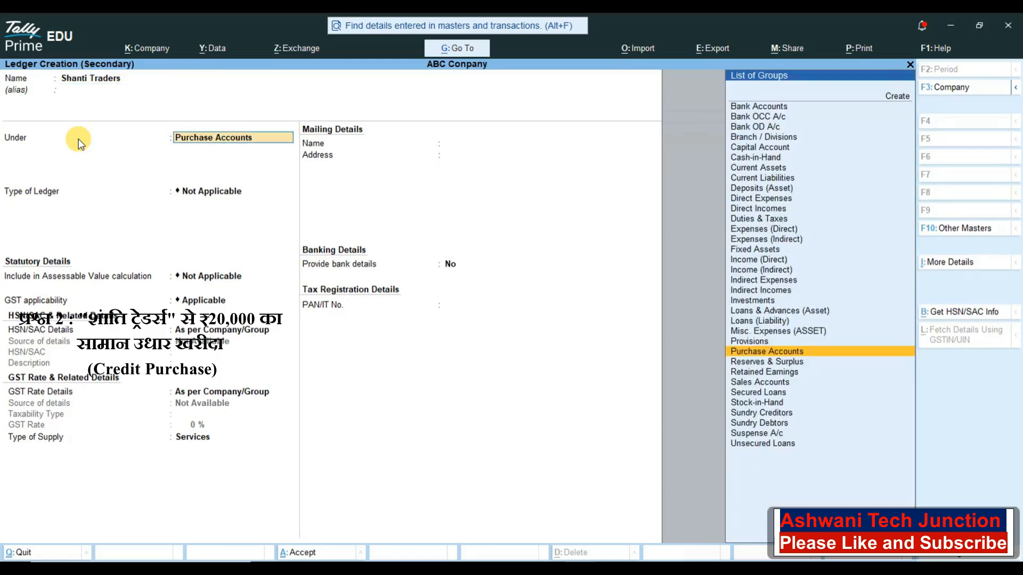
type("Sun")
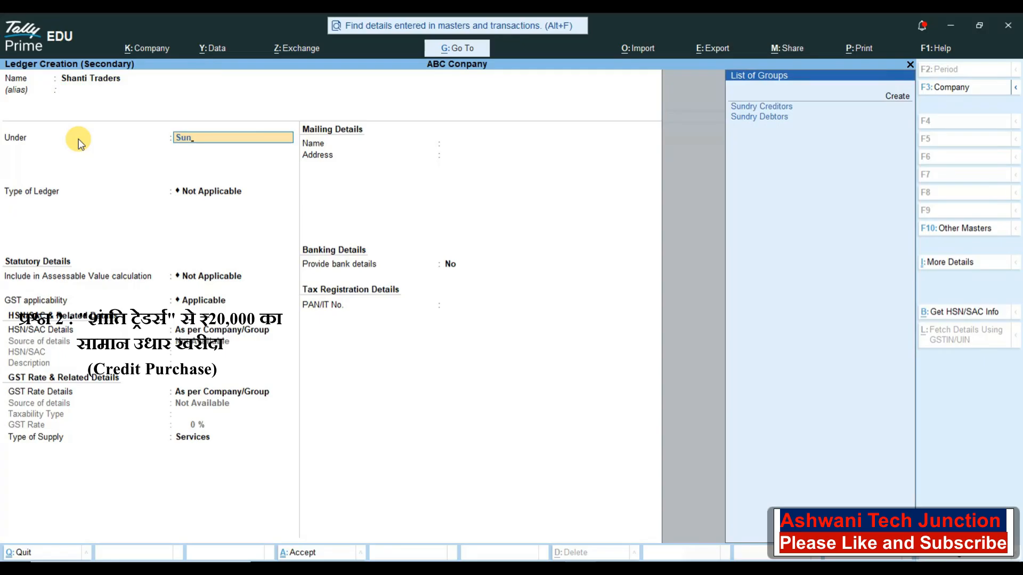
key("Down")
key("Up")
key("Return")
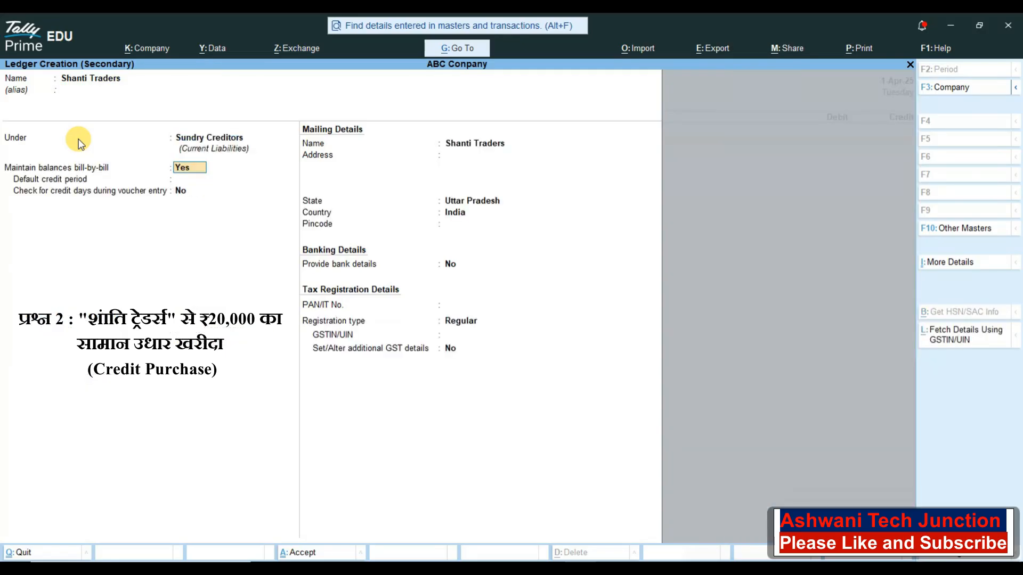
key("ctrl")
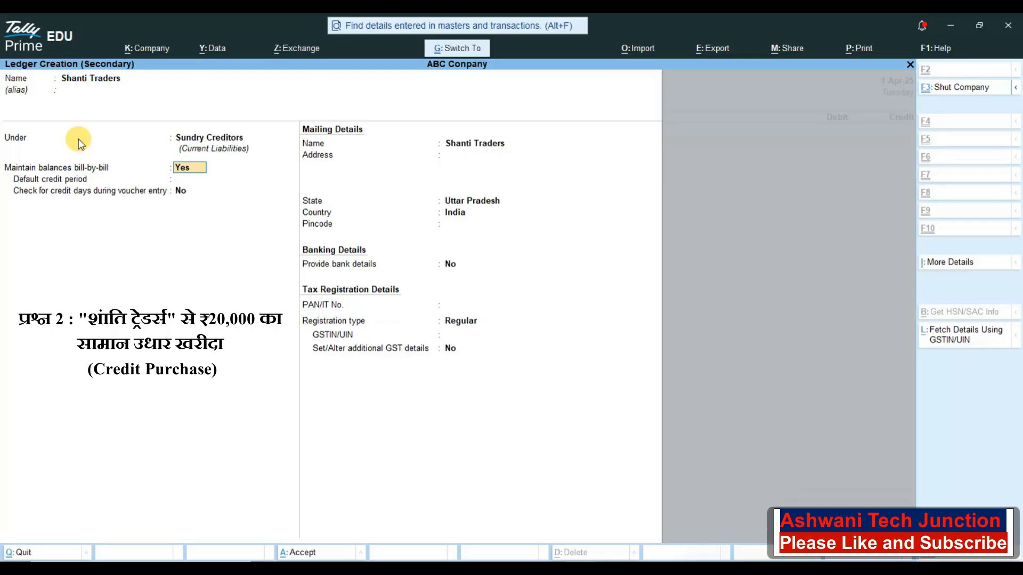
key("ctrl+a")
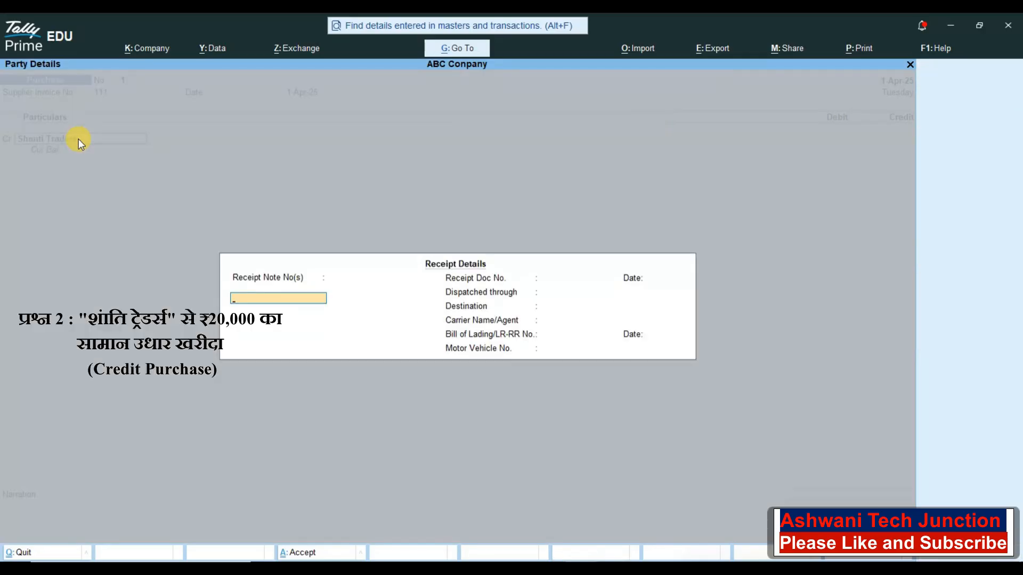
Credit Shanti Traders with 20,000 as New Ref 111, keeping the default receipt and party details
key("ctrl+a")
key("ctrl+a")
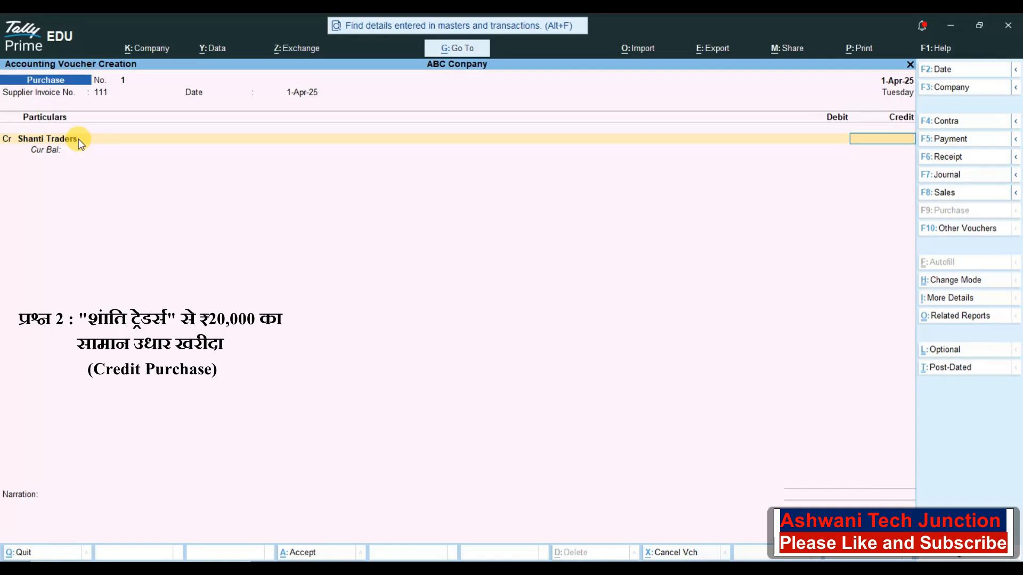
type("20000")
key("Return")
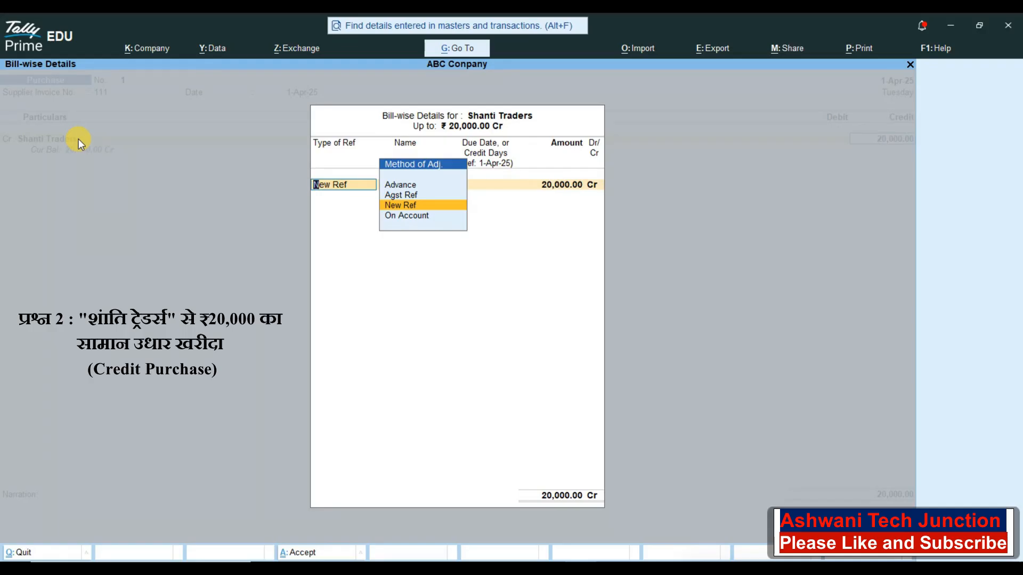
key("Return")
key("Return")
key("Return")
key("Return")
key("Return")
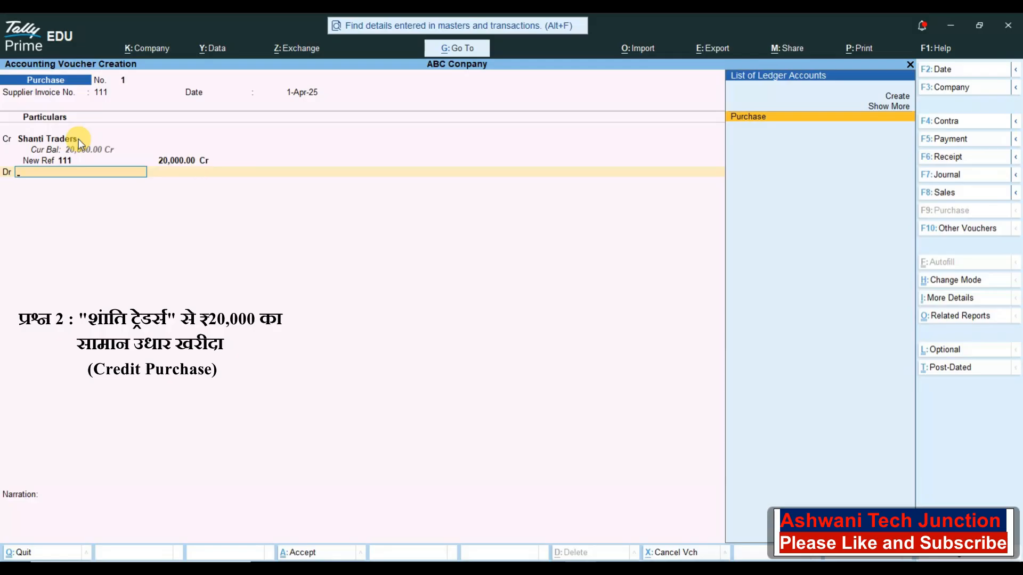
Debit the Purchase ledger with 20,000 and save the purchase voucher without a narration
key("Return")
key("Return")
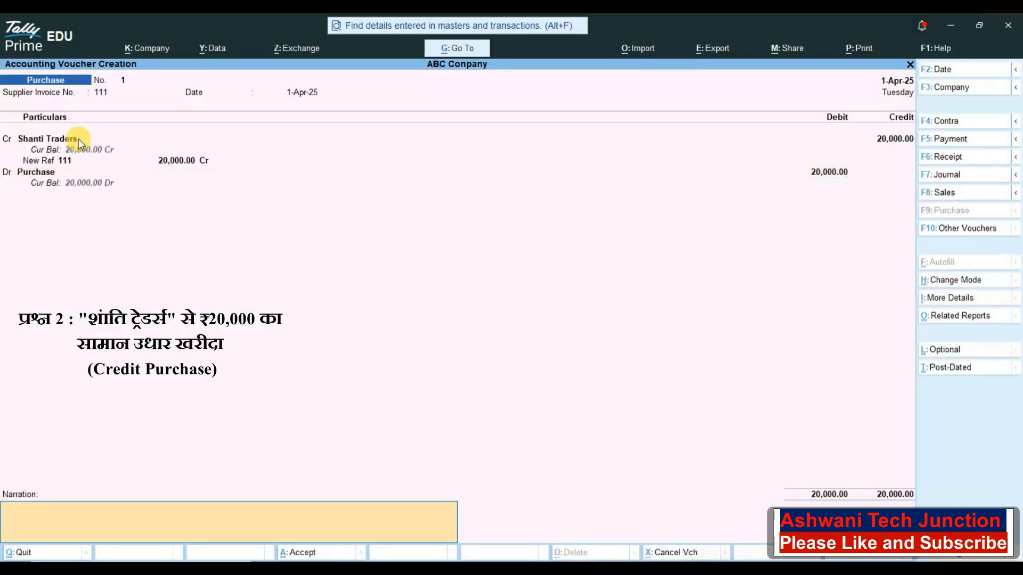
key("Return")
key("Return")
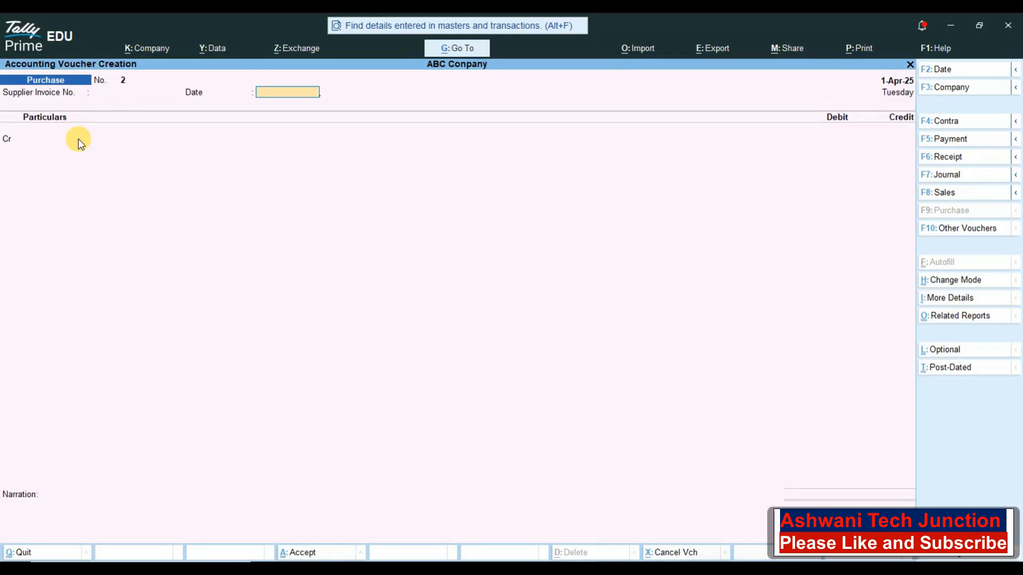
Reopen the saved Shanti Traders purchase voucher to check its entries and leave voucher entry
key("Page_Up")
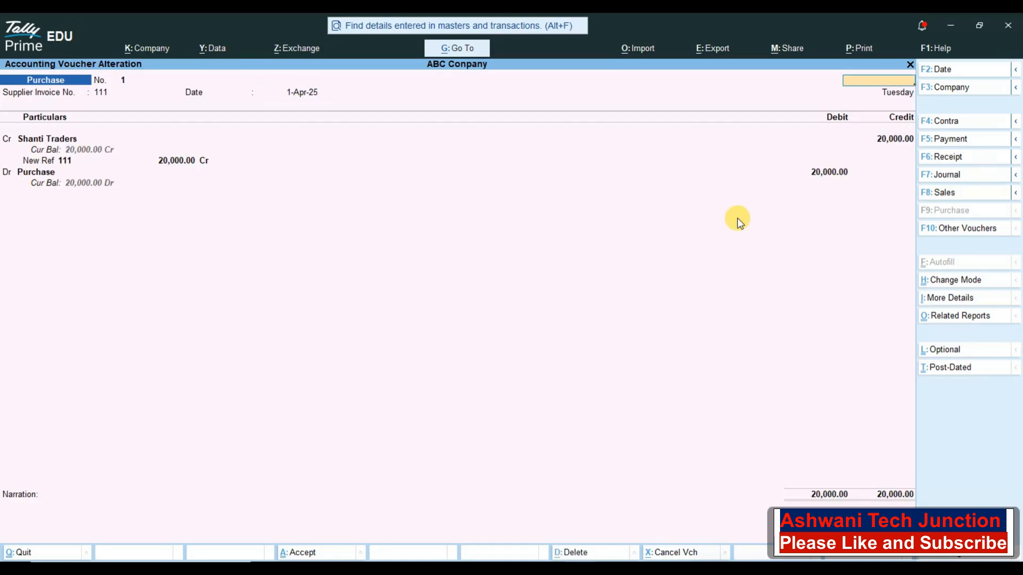
key("Escape")
key("Return")
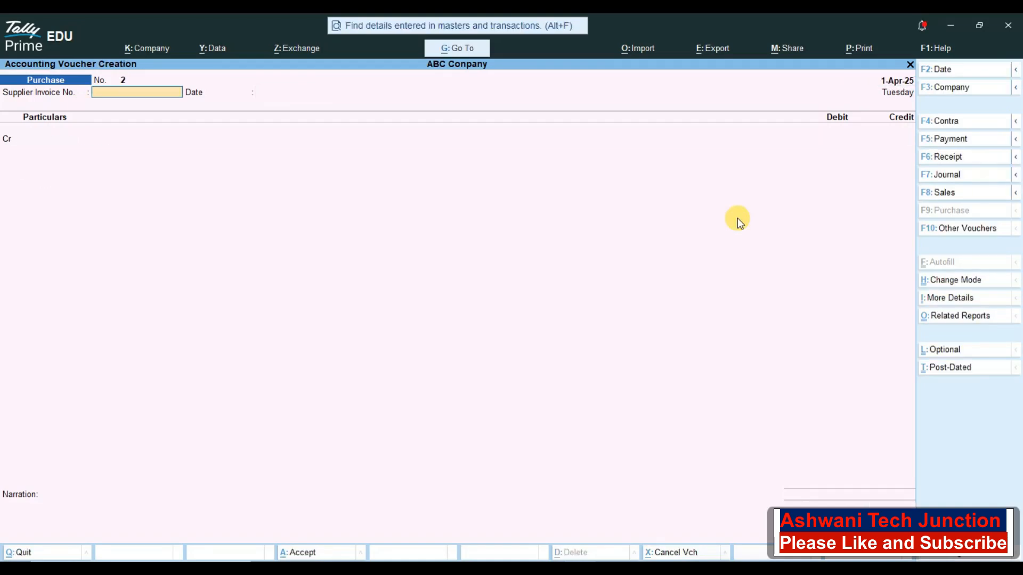
key("Escape")
key("Return")
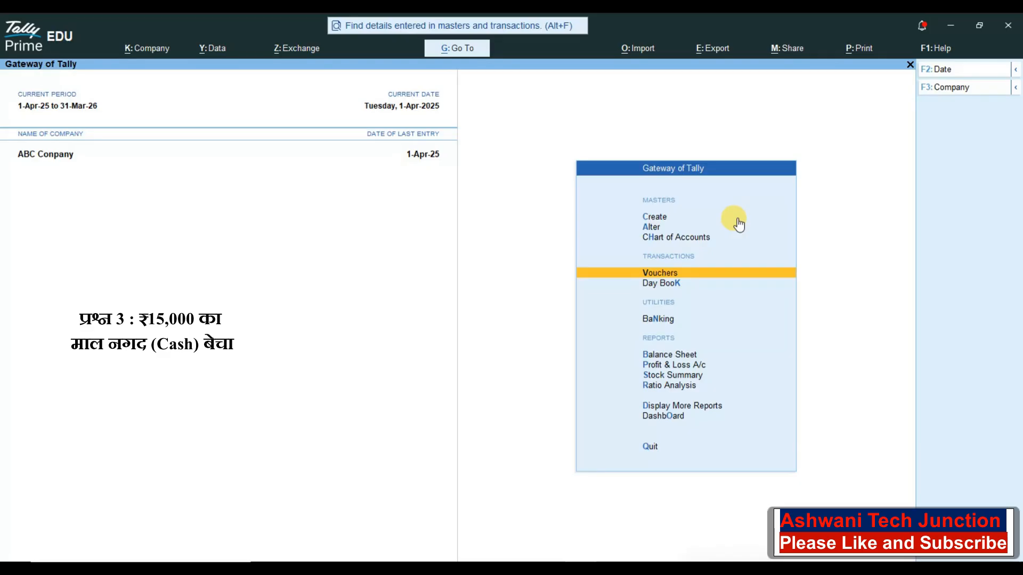
Open a new accounting voucher and set its type to Sales
key("Up")
key("Down")
key("Down")
key("Up")
key("Return")
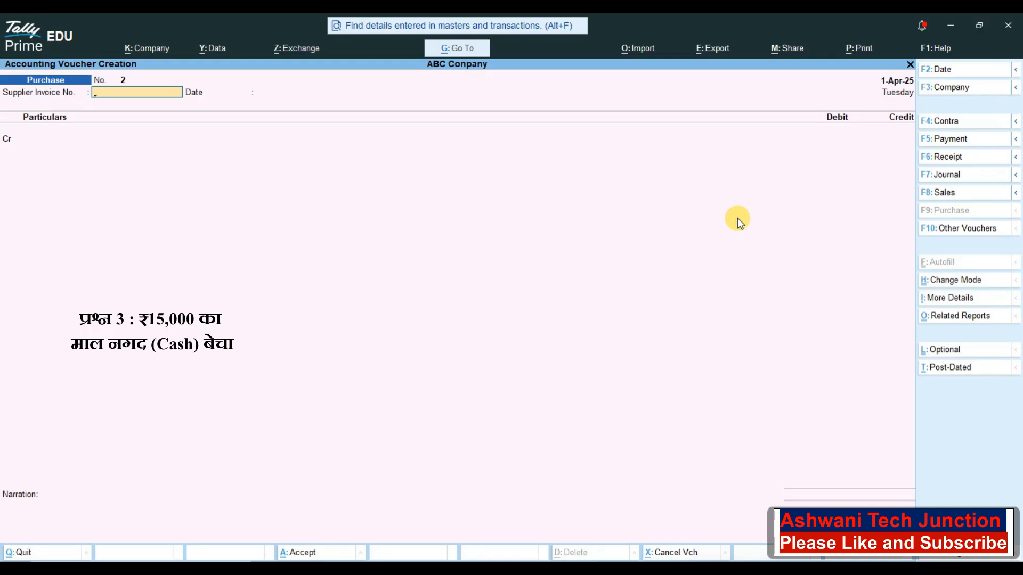
left_click(953, 192)
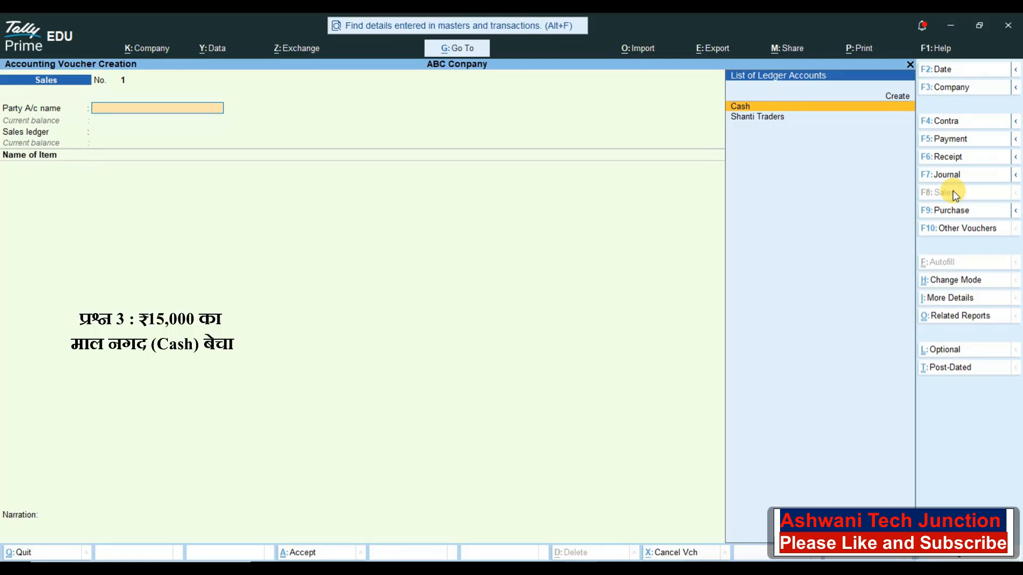
Create a ledger named Sales under Sales Accounts from the party account field and save it
key("Up")
key("Return")
type("Sales")
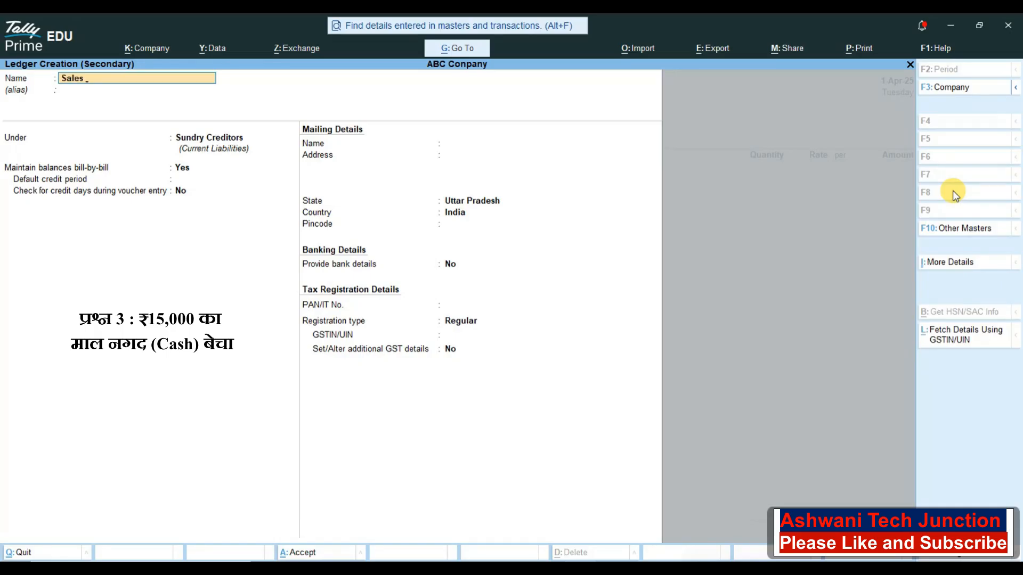
key("Return")
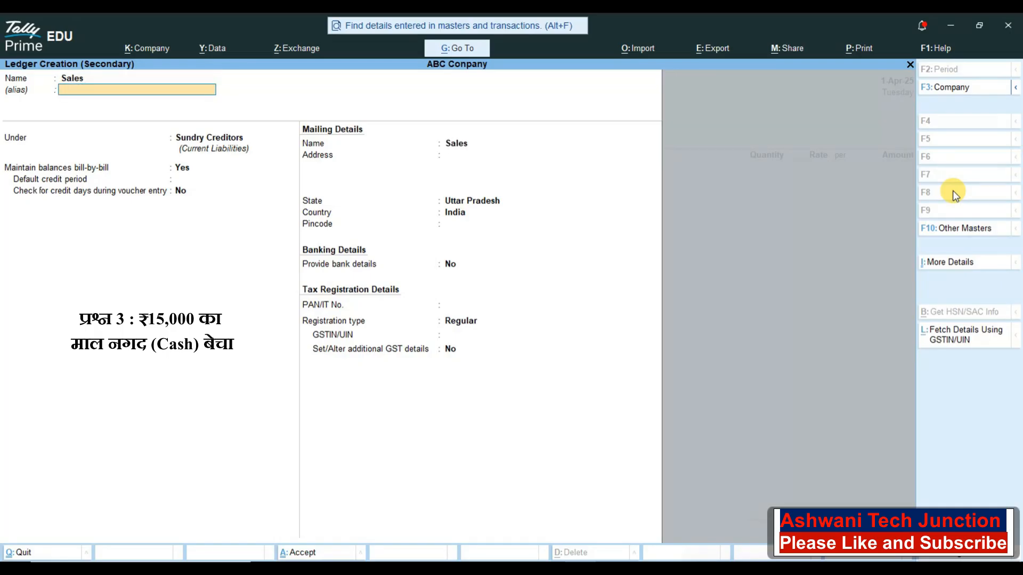
key("Return")
type("Sa")
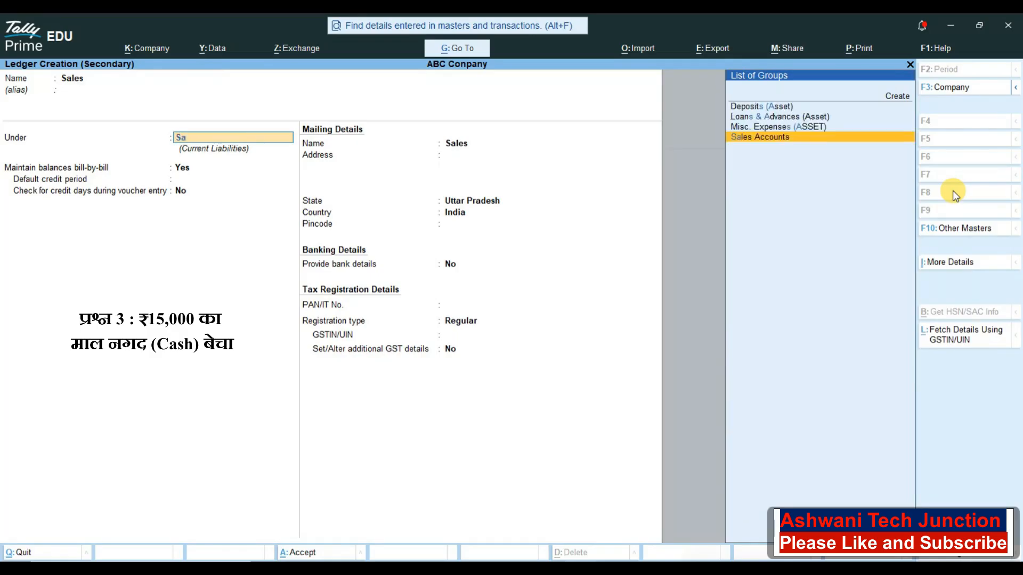
type("les")
key("Return")
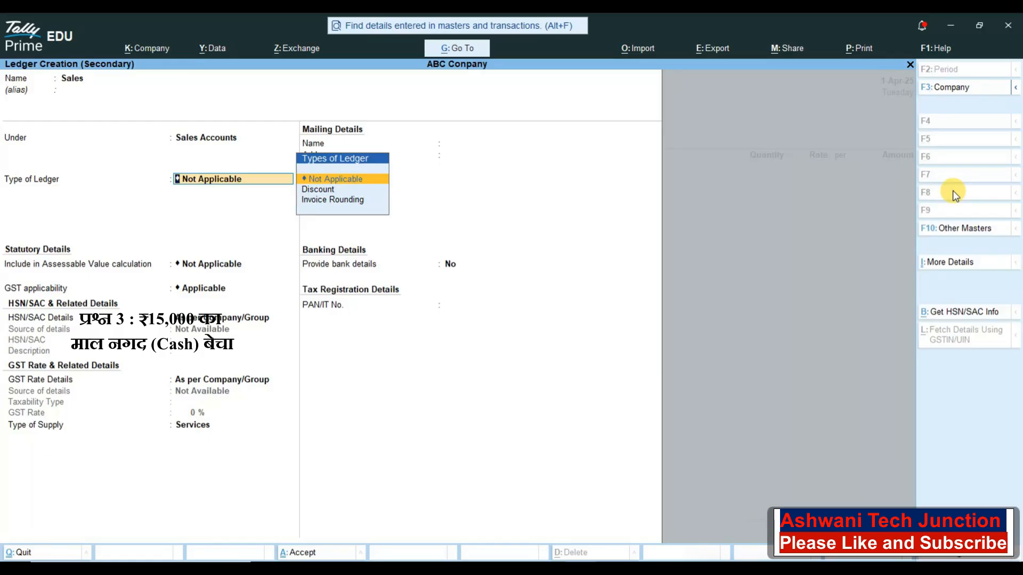
key("ctrl")
key("ctrl+q")
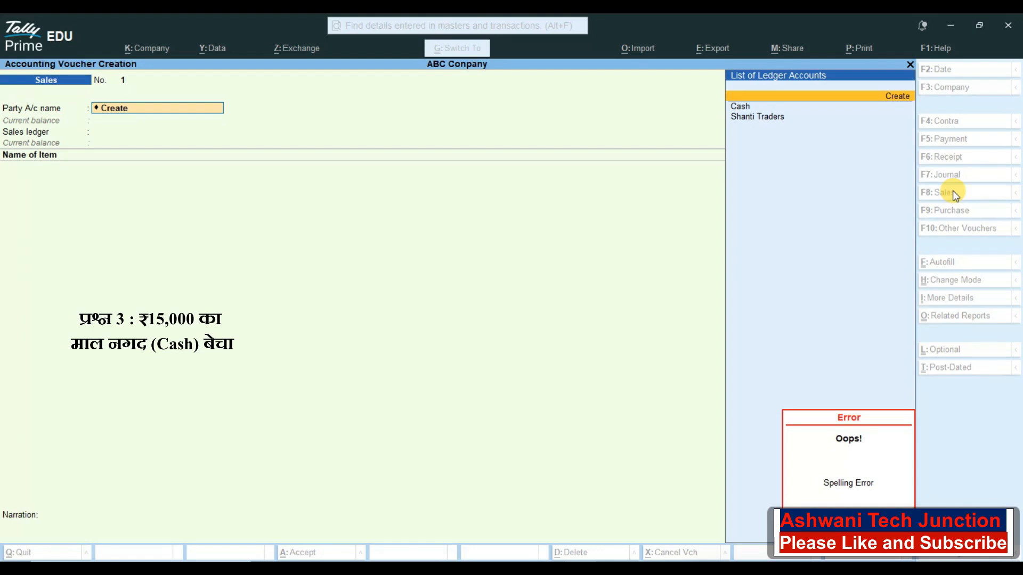
left_click(474, 286)
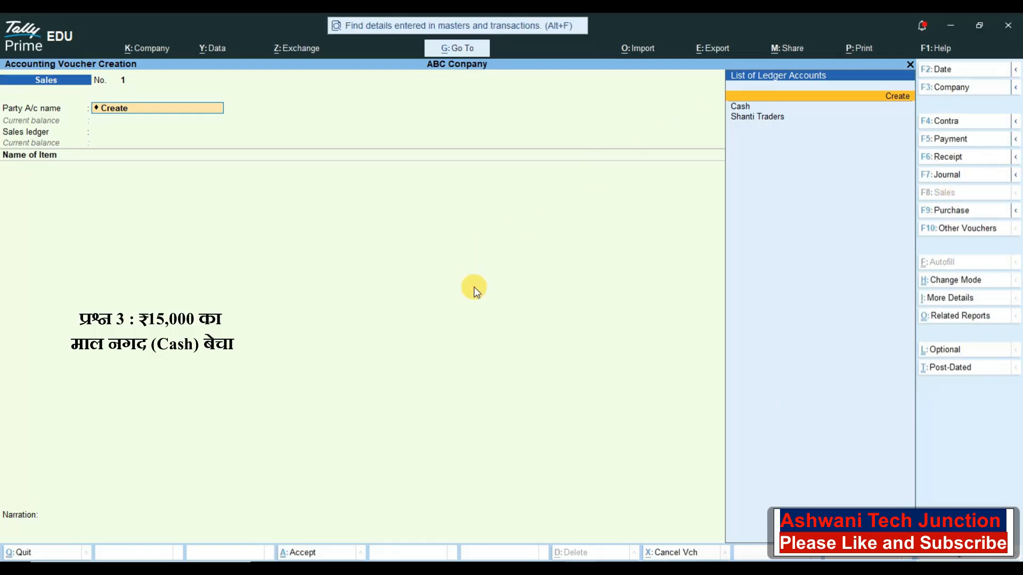
Change the sales voucher's mode to As Voucher
key("ctrl+h")
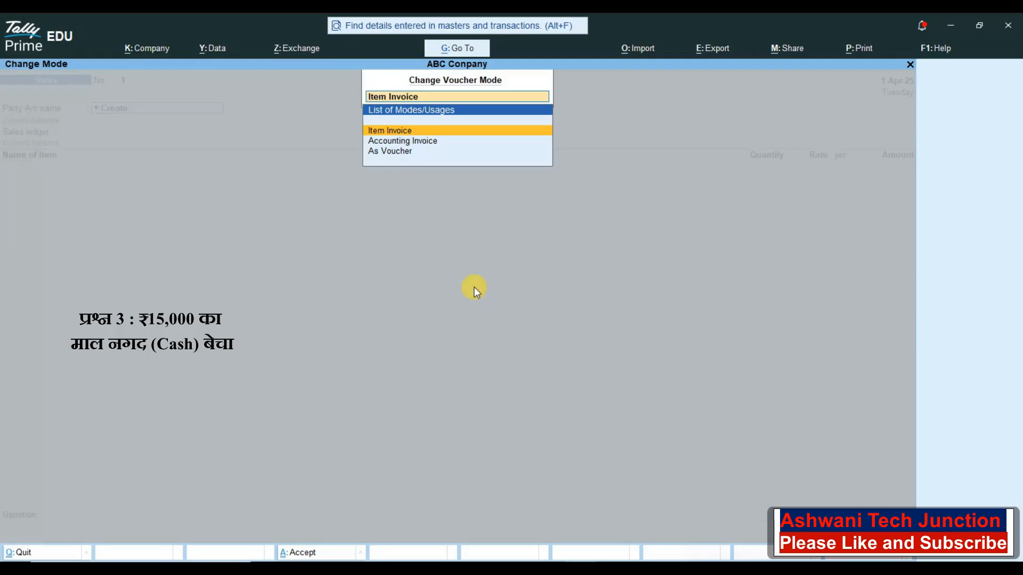
key("Down")
key("Down")
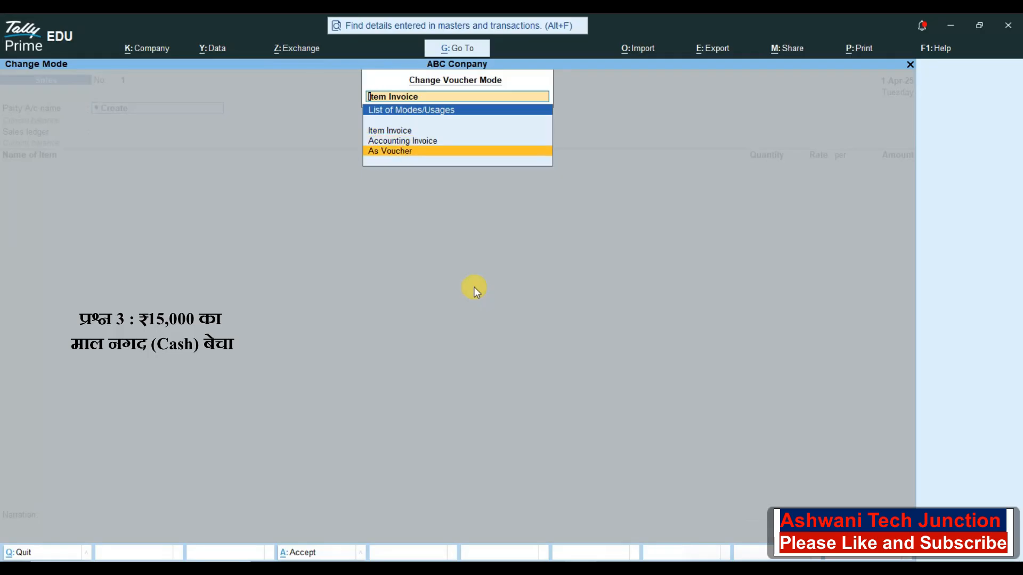
key("Return")
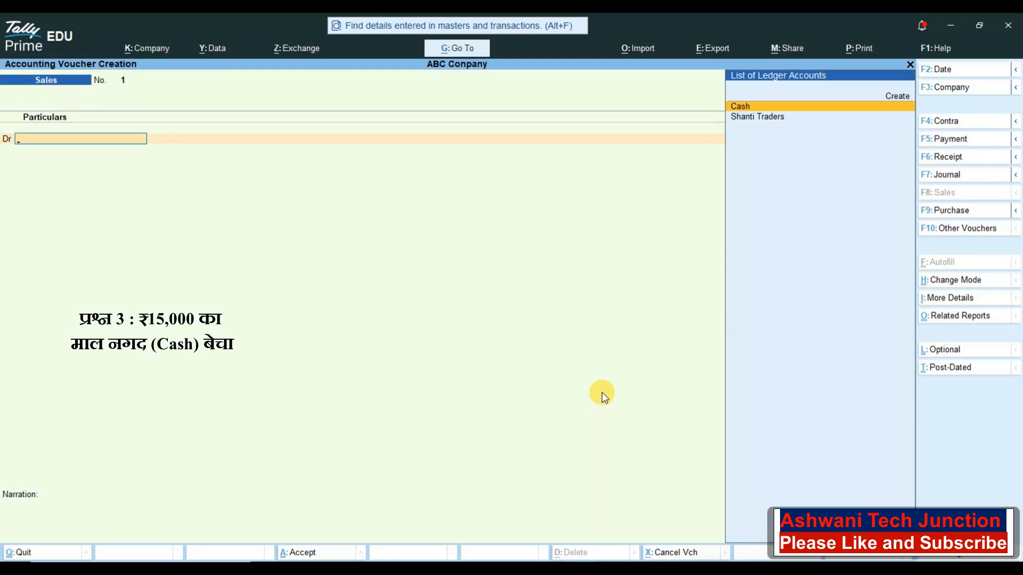
Choose Cash as the sales voucher's debit ledger and accept the default dispatch and party details
key("Down")
key("Up")
key("Return")
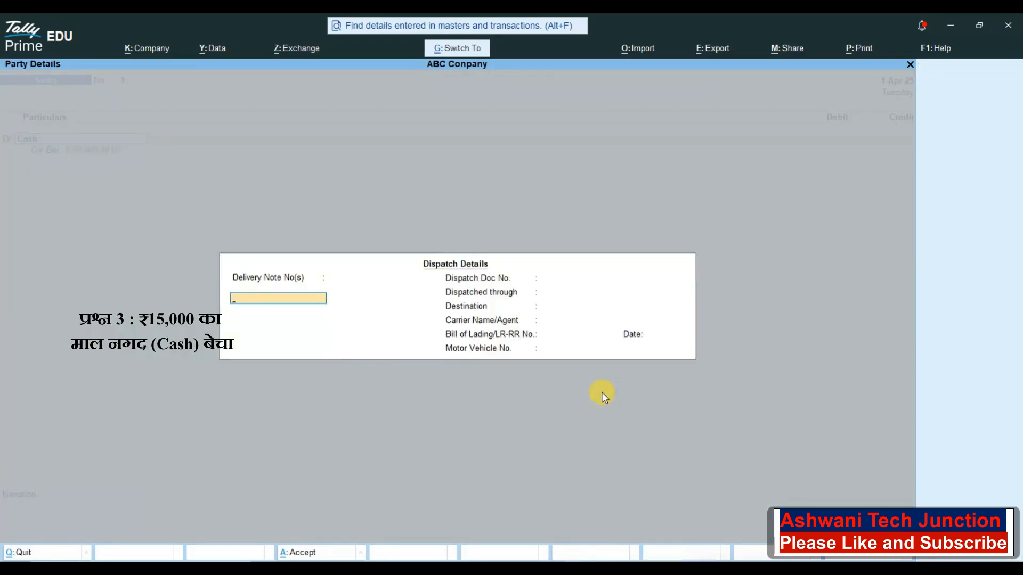
key("ctrl+a")
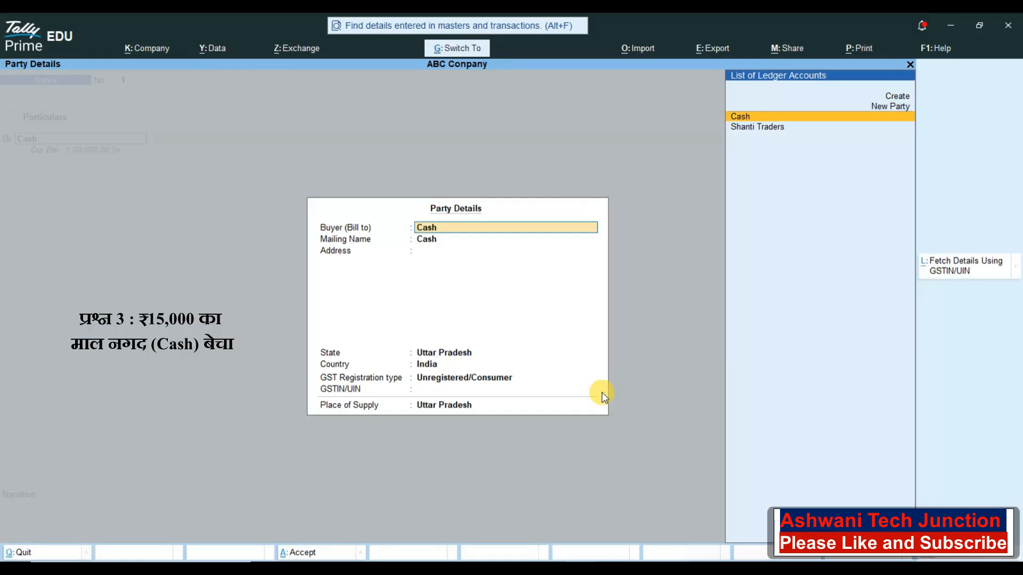
key("ctrl+a")
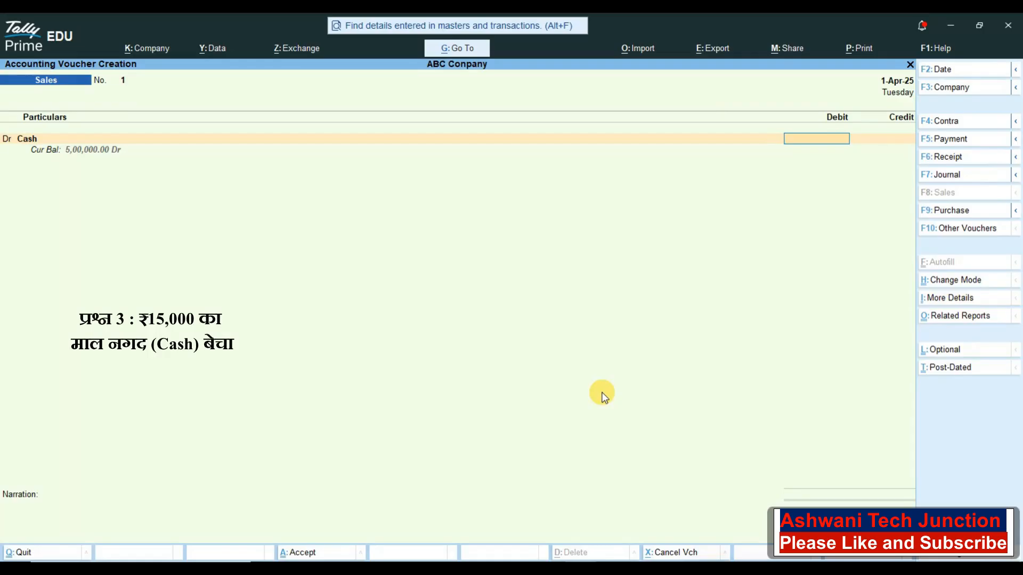
Enter 15,000 as the Cash debit and credit Sales with 15,000, leaving the inventory allocations empty
type("15000")
key("Return")
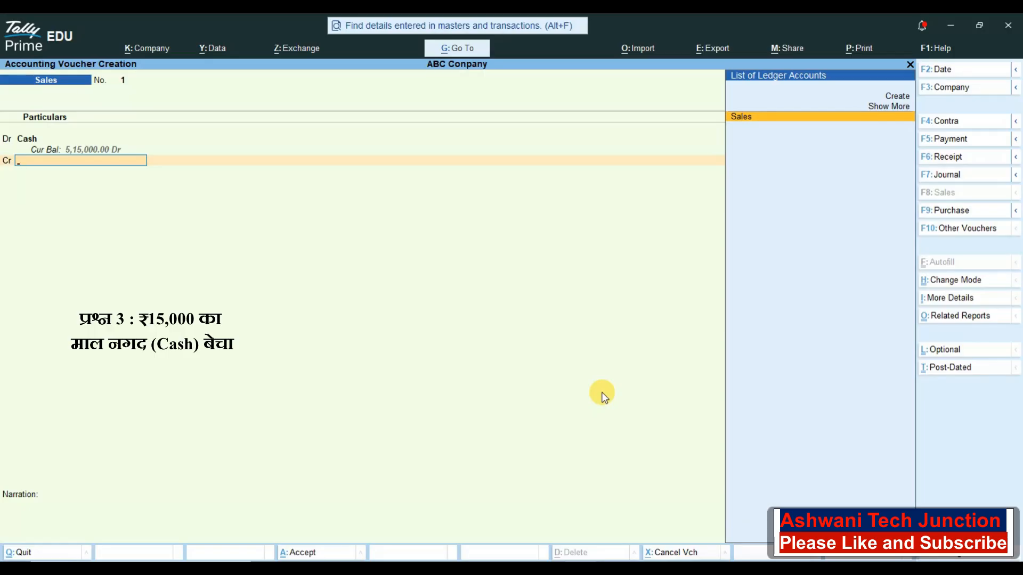
key("Return")
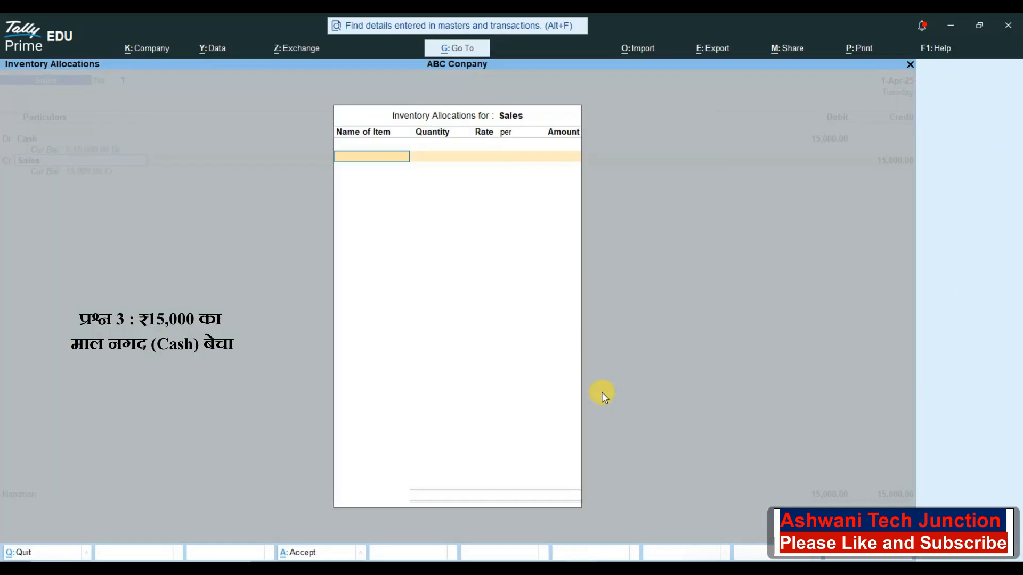
key("Escape")
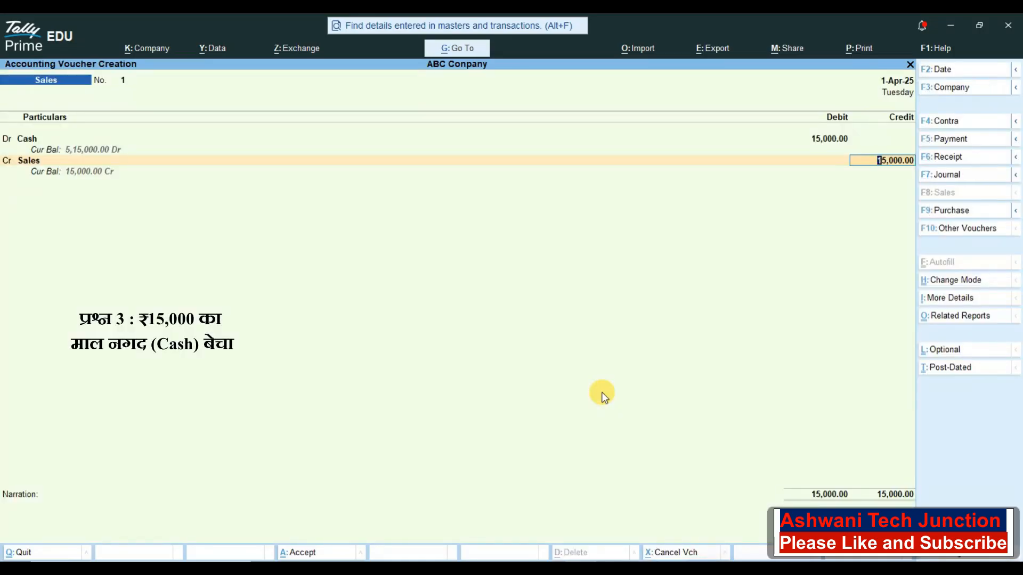
key("Return")
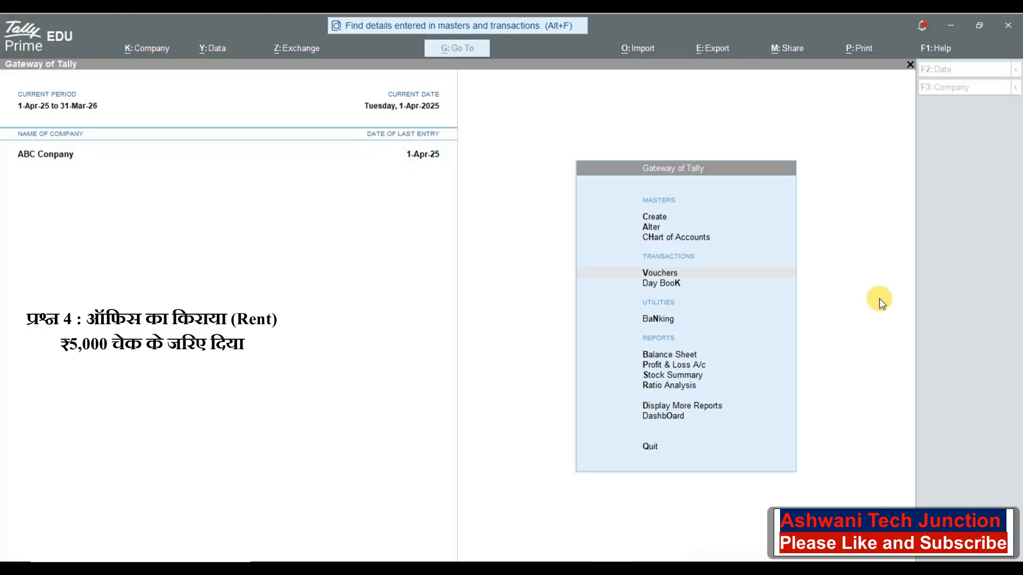
Open the creation form for a new ledger master
left_click(879, 301)
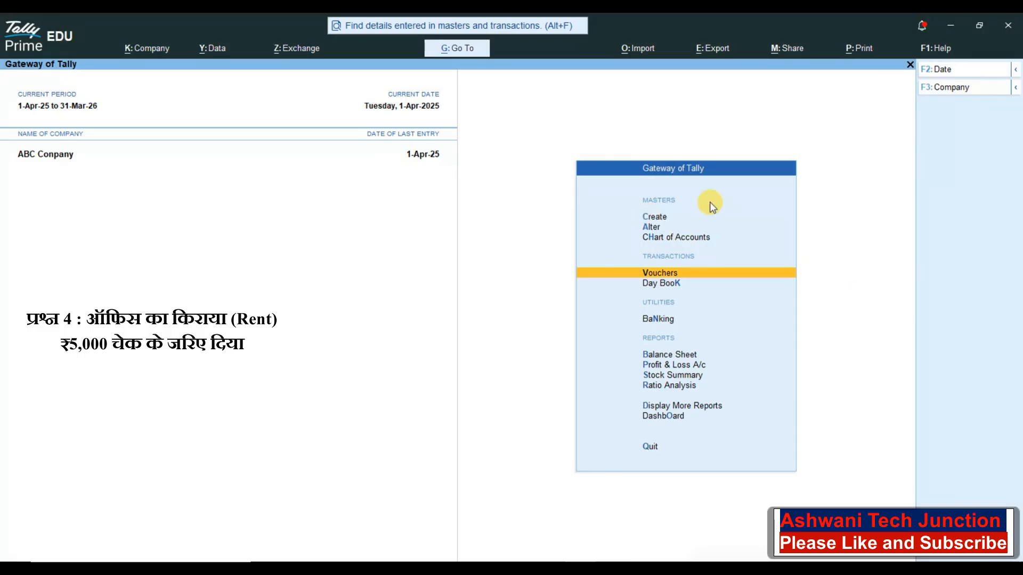
key("Up")
key("Up")
key("Up")
key("Return")
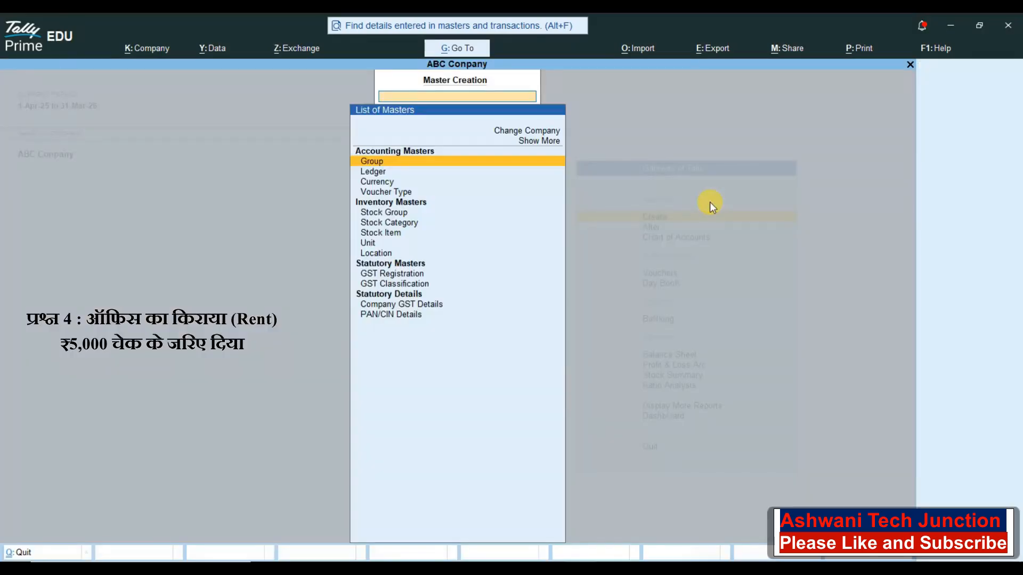
key("Down")
key("Return")
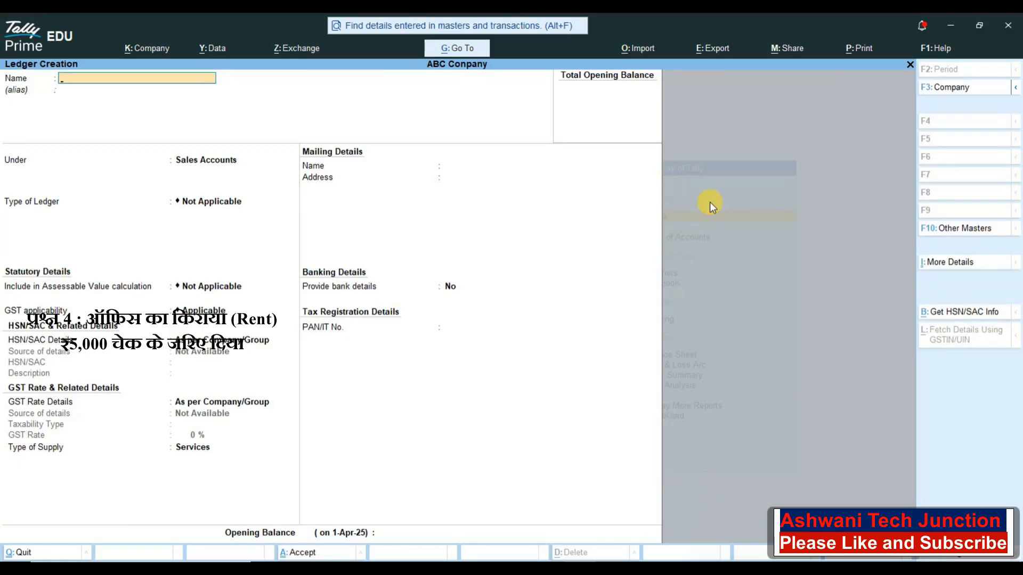
Create a ledger named Rent Ac under Indirect Expenses and save it
type("Rent Ac")
key("Return")
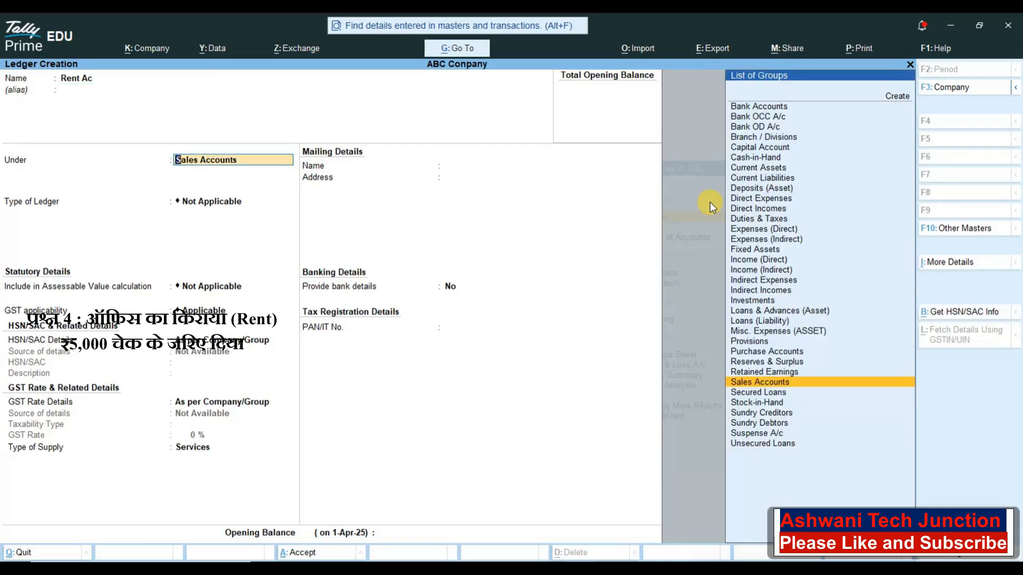
type("In")
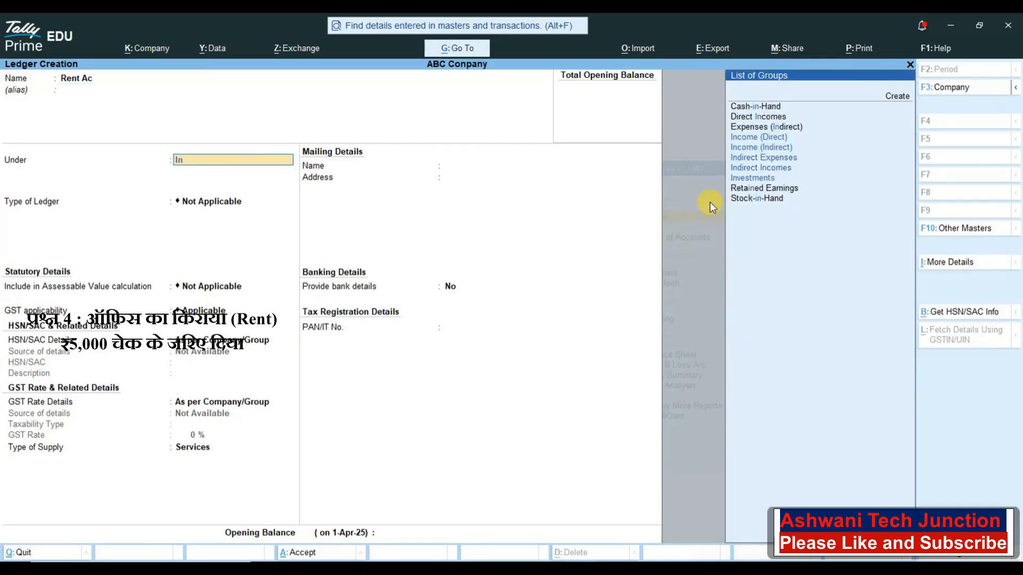
key("Down")
key("Down")
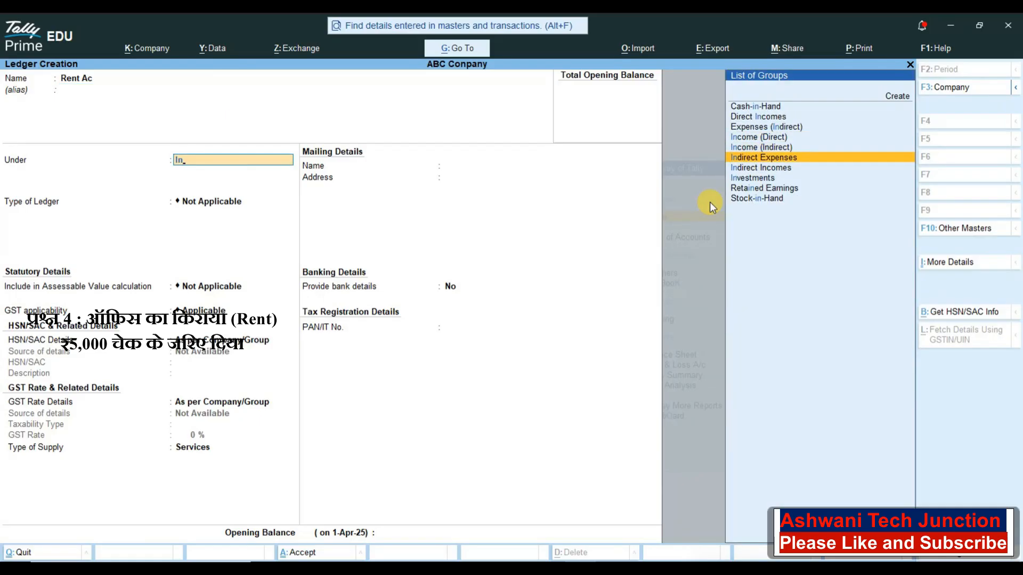
key("Return")
key("ctrl")
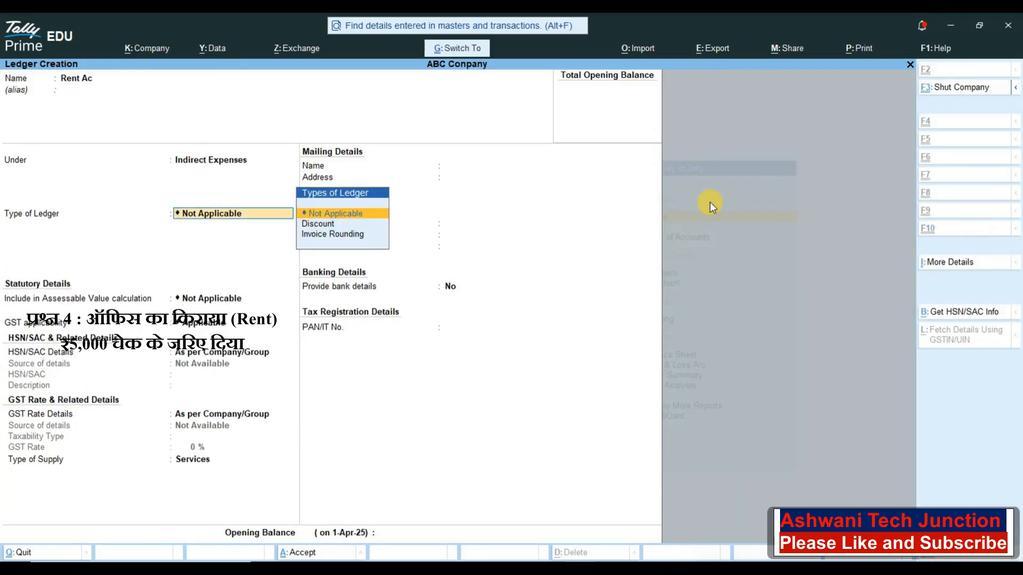
key("ctrl+a")
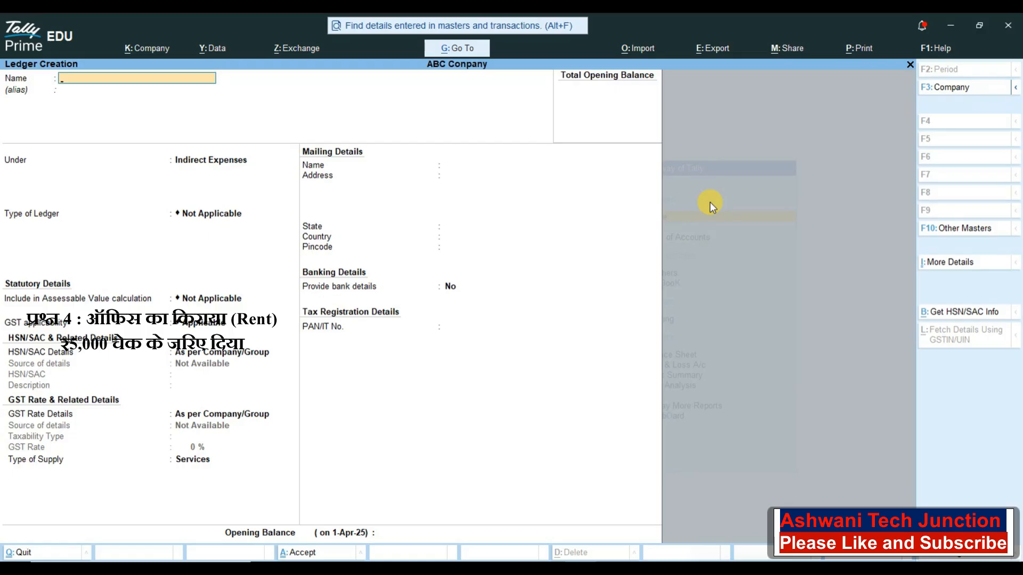
Create a ledger named Bank Ac under Bank Accounts, save it with blank account details and leave master creation
type("Bank Ac")
key("Return")
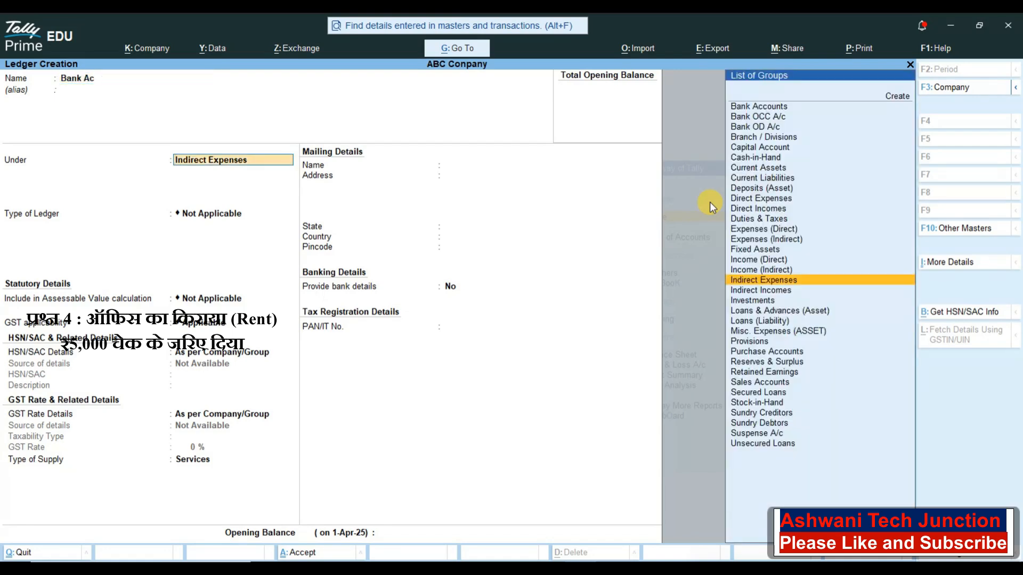
key("Up")
key("Up")
key("Up")
key("Up")
key("Up")
key("Up")
key("Up")
key("Up")
key("Up")
key("Up")
key("Up")
key("Up")
key("Up")
key("Up")
key("Up")
key("Up")
key("Up")
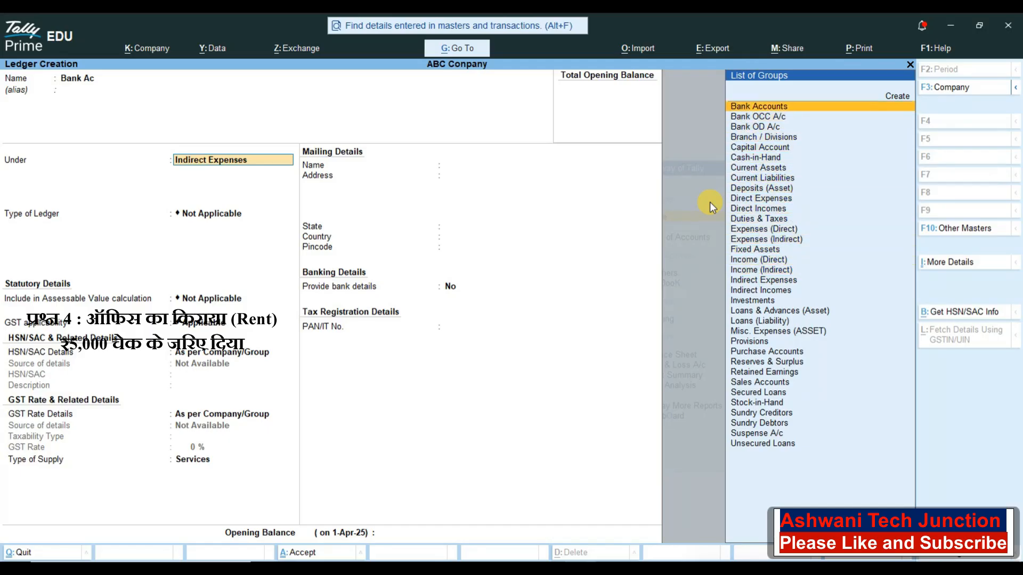
key("Return")
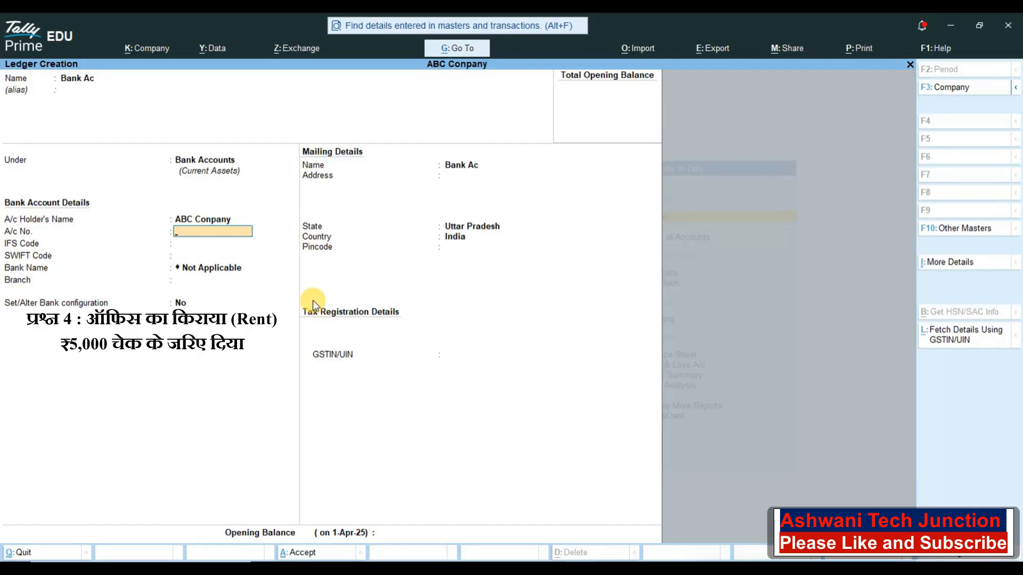
key("ctrl")
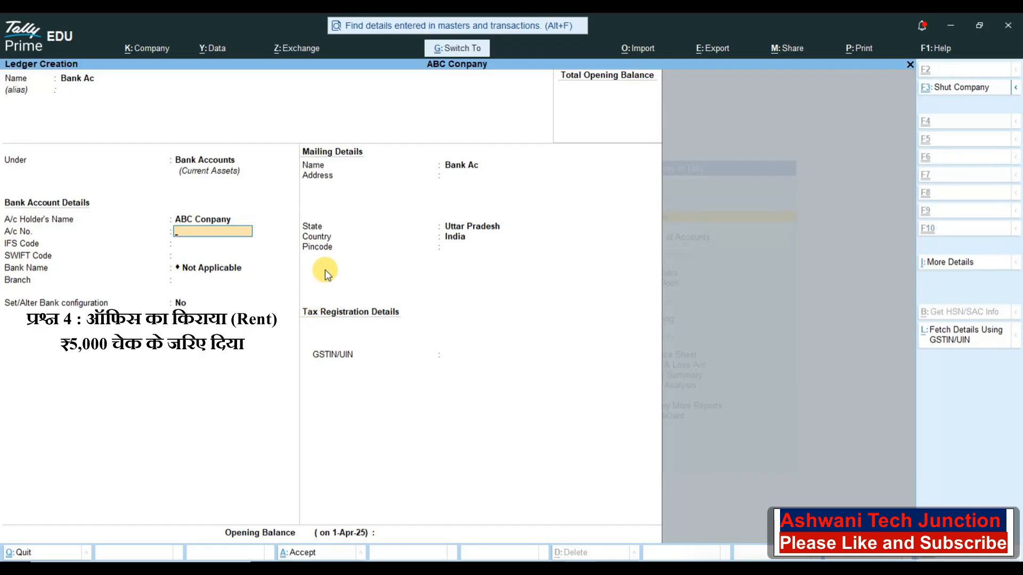
key("ctrl+a")
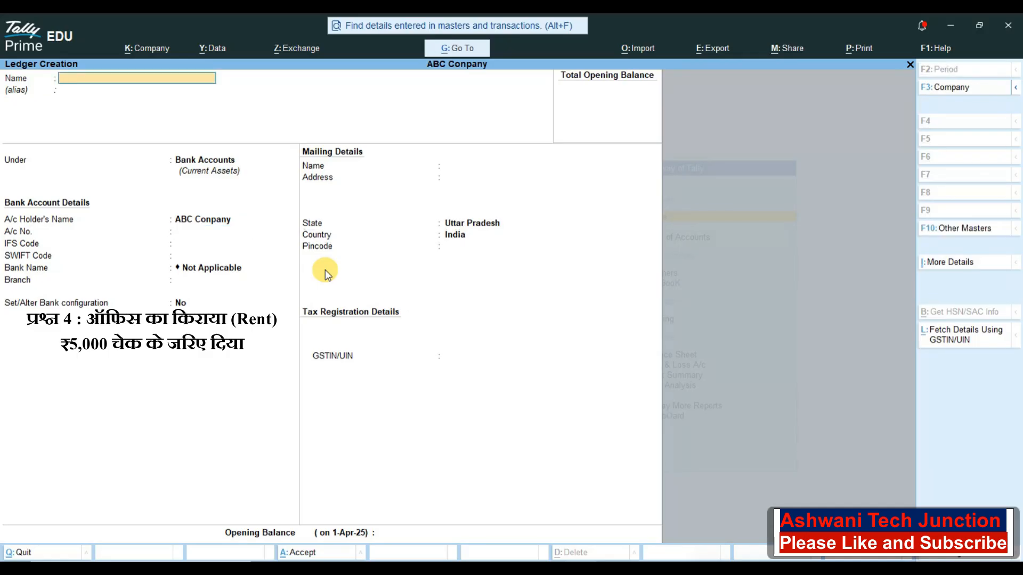
key("Escape")
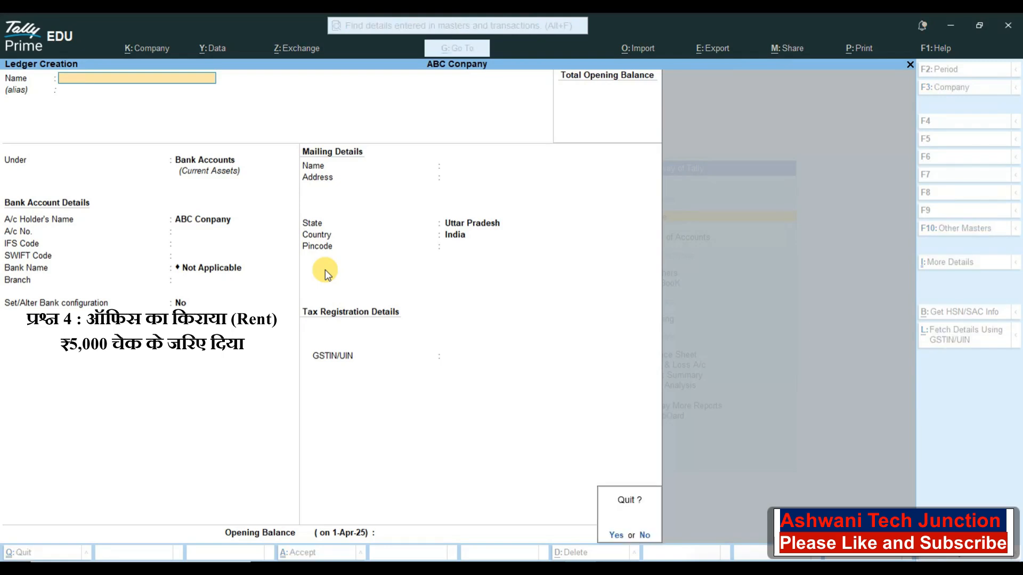
key("y")
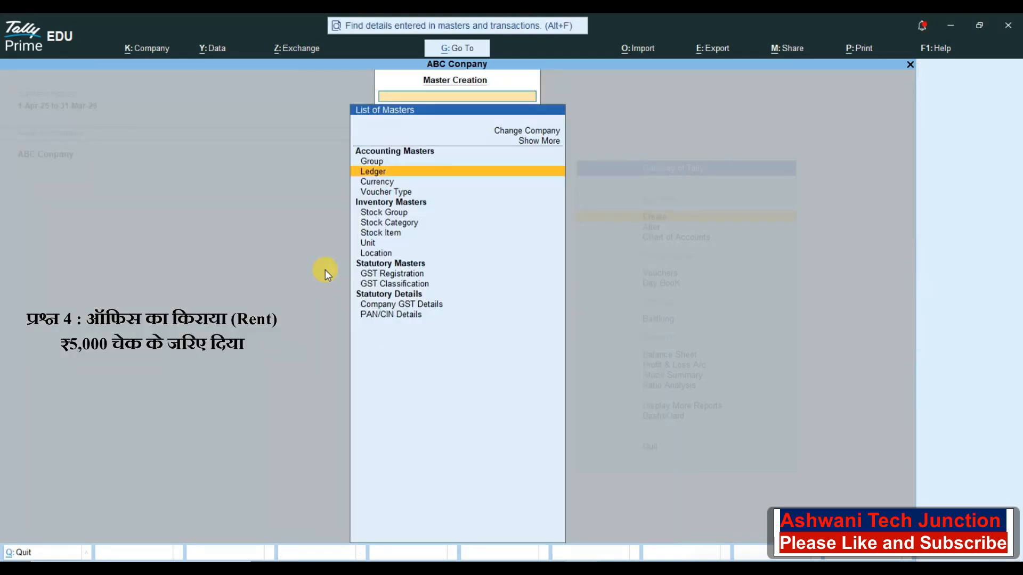
key("Escape")
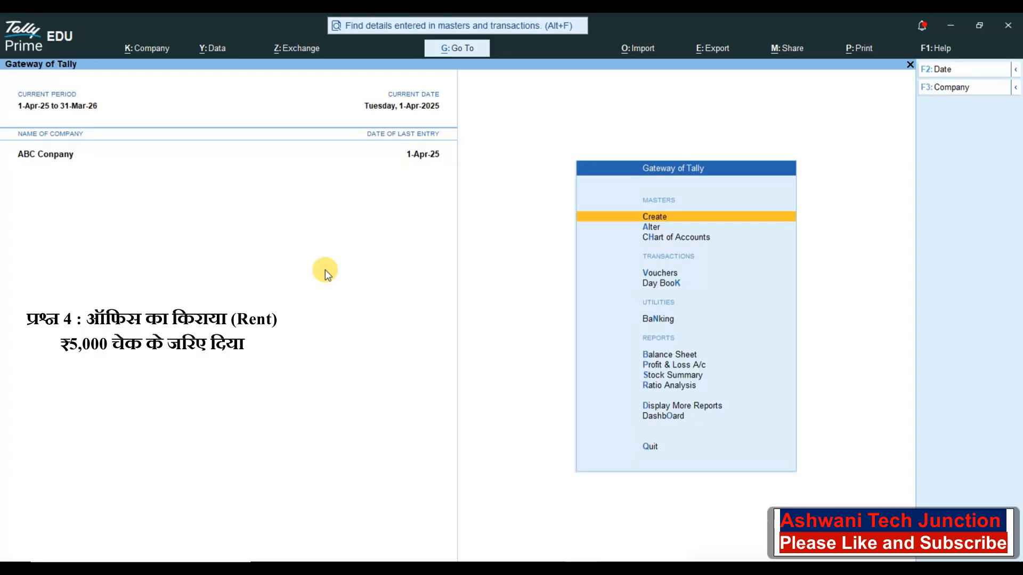
Open a new accounting voucher and set its type to Payment
key("Down")
key("Down")
key("Down")
key("Down")
key("Up")
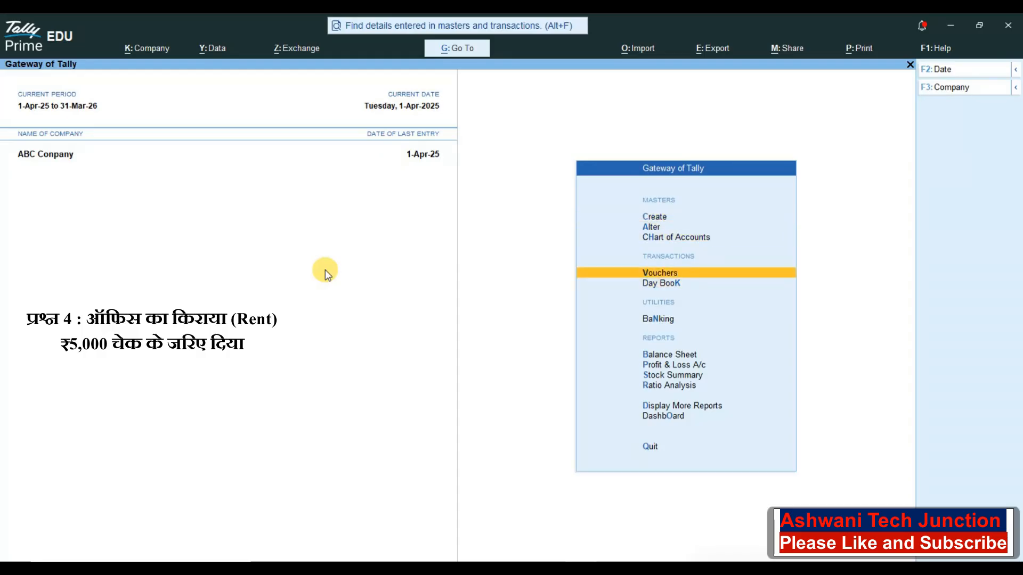
key("Return")
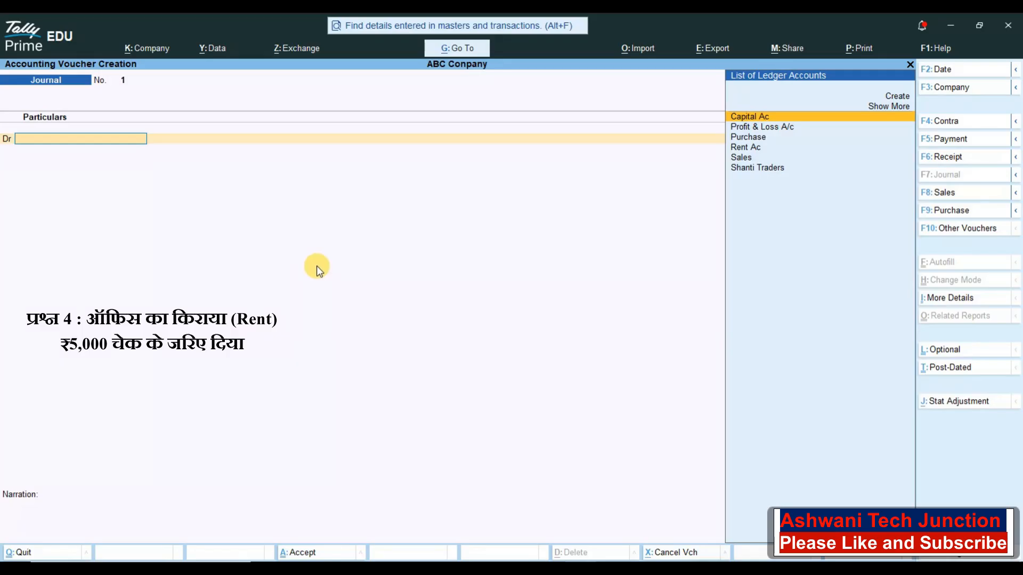
left_click(960, 141)
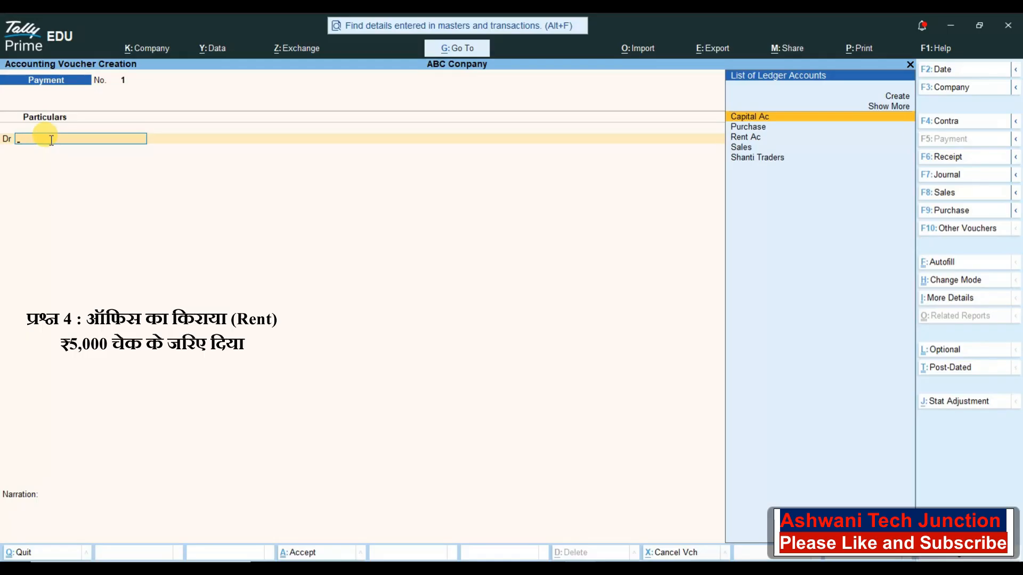
Debit Rent Ac with 5,000 in the payment voucher
key("Down")
key("Down")
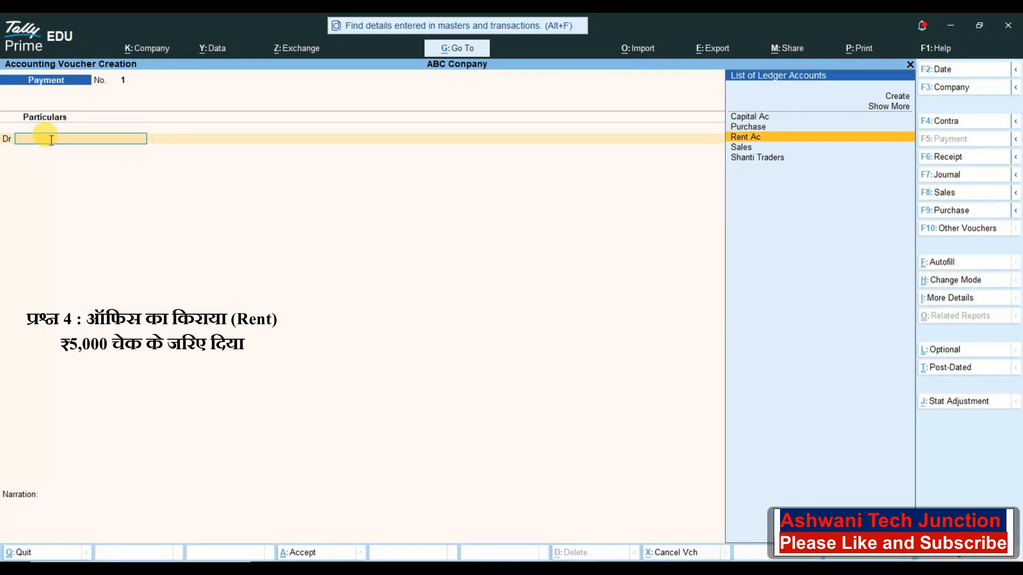
key("Return")
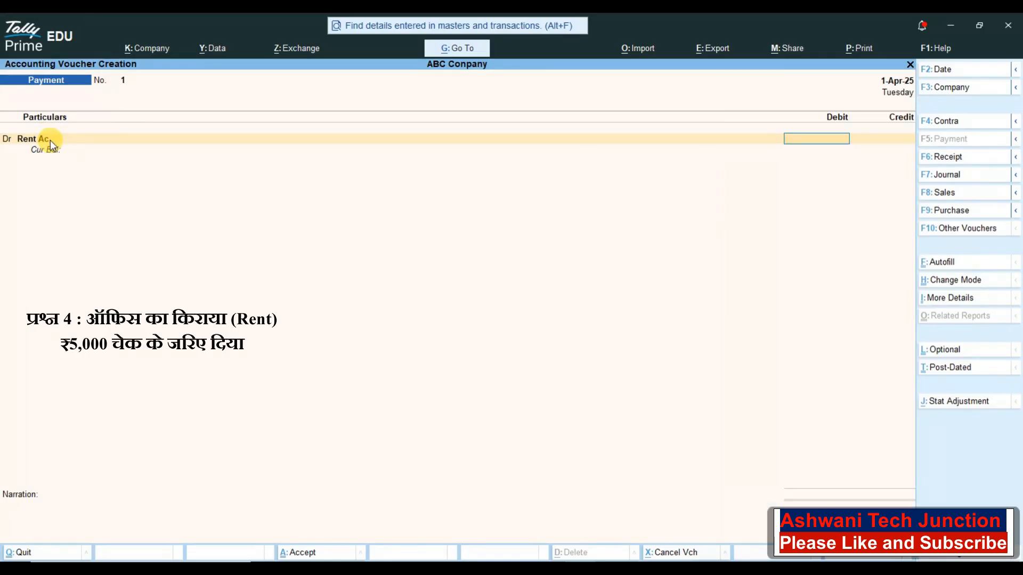
type("5000")
key("Return")
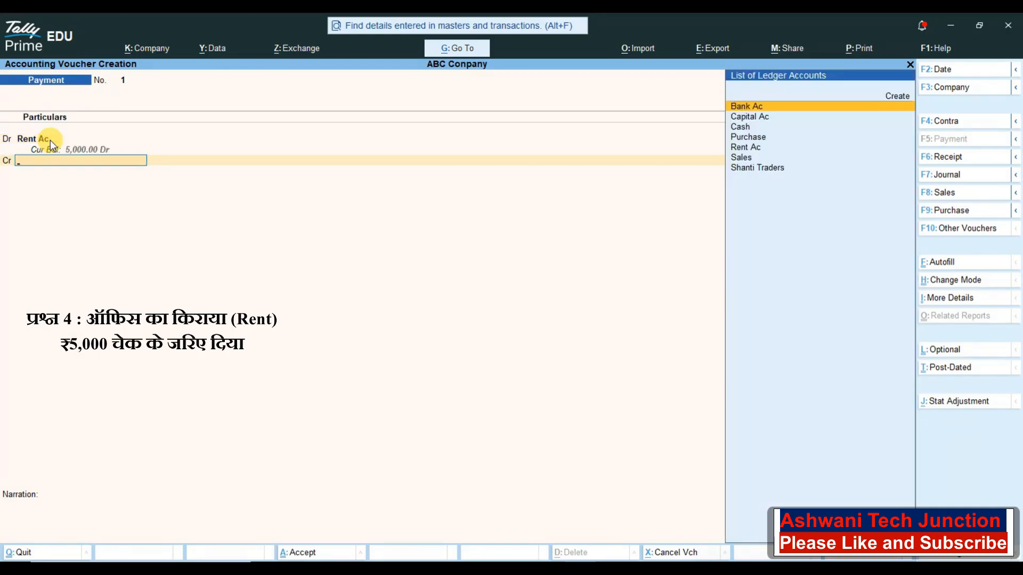
Credit Bank Ac with 5,000 using the default Cheque allocation, save the payment voucher without narration and leave voucher entry
key("Down")
key("Up")
key("Return")
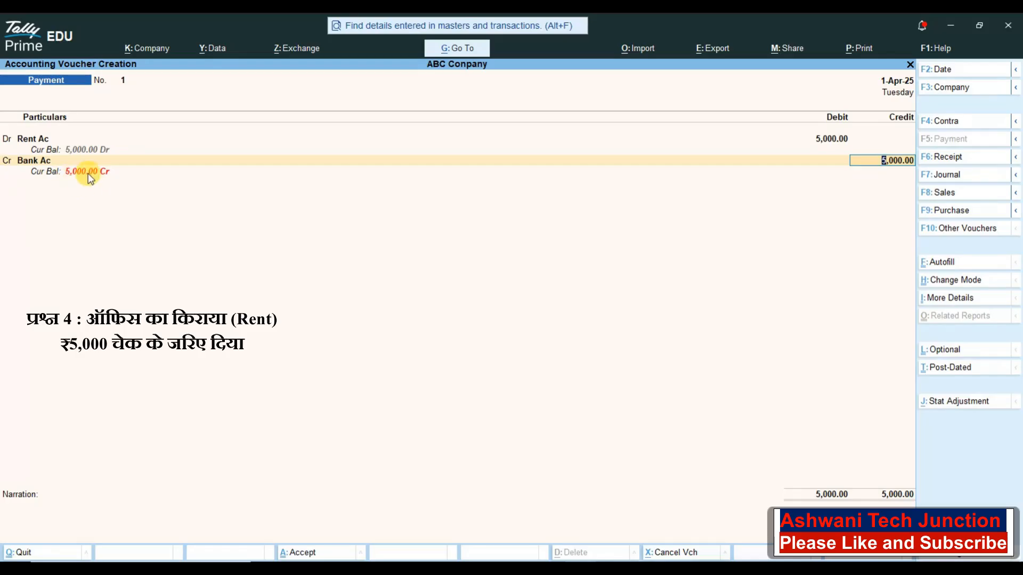
key("Return")
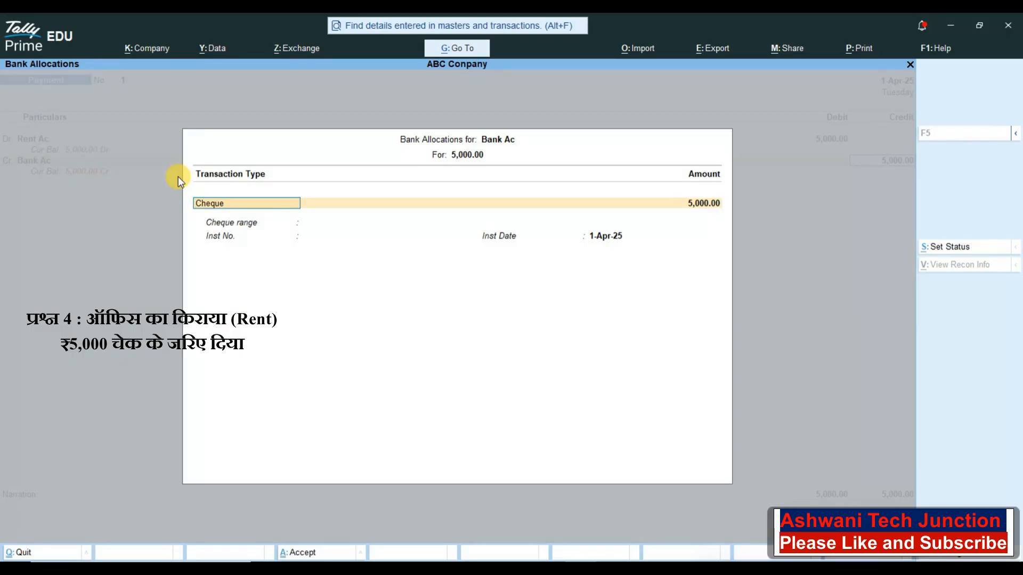
key("Return")
key("Return")
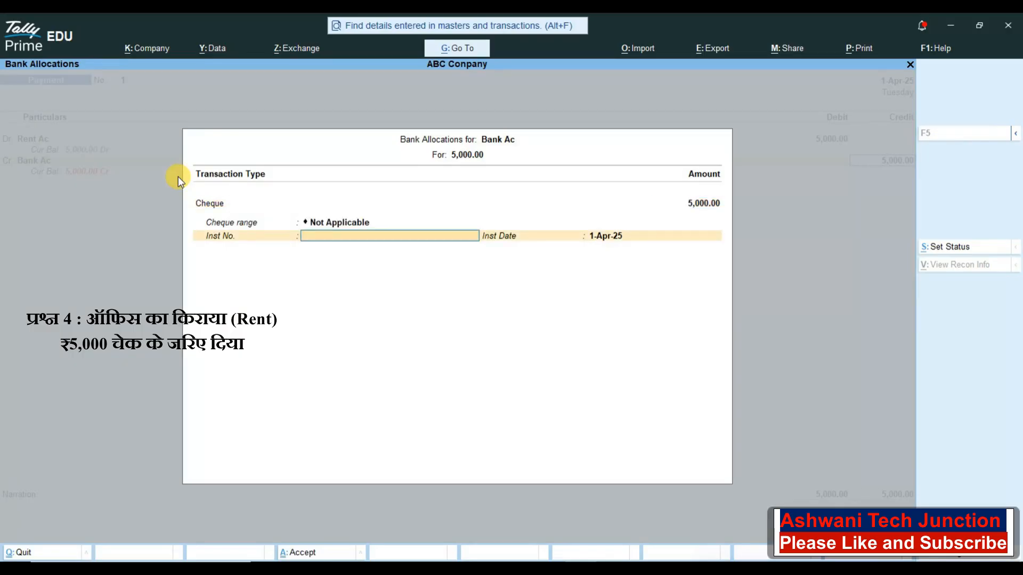
key("Return")
key("Return")
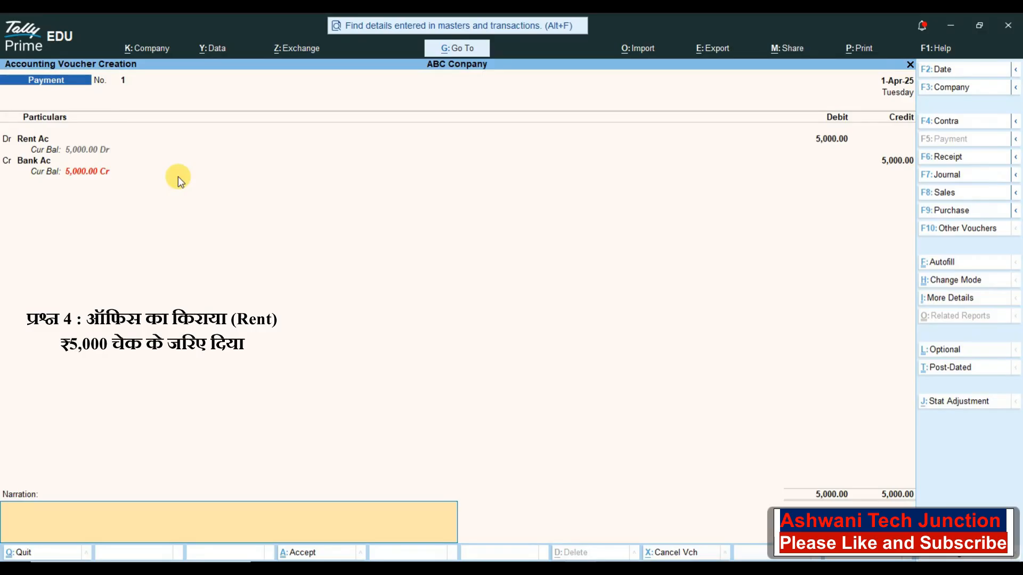
key("ctrl+a")
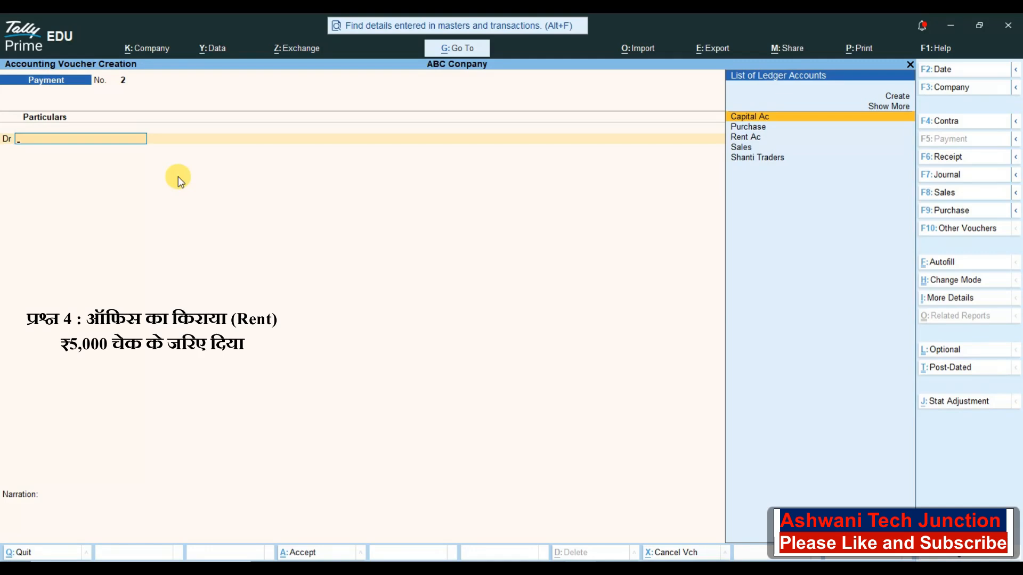
key("Escape")
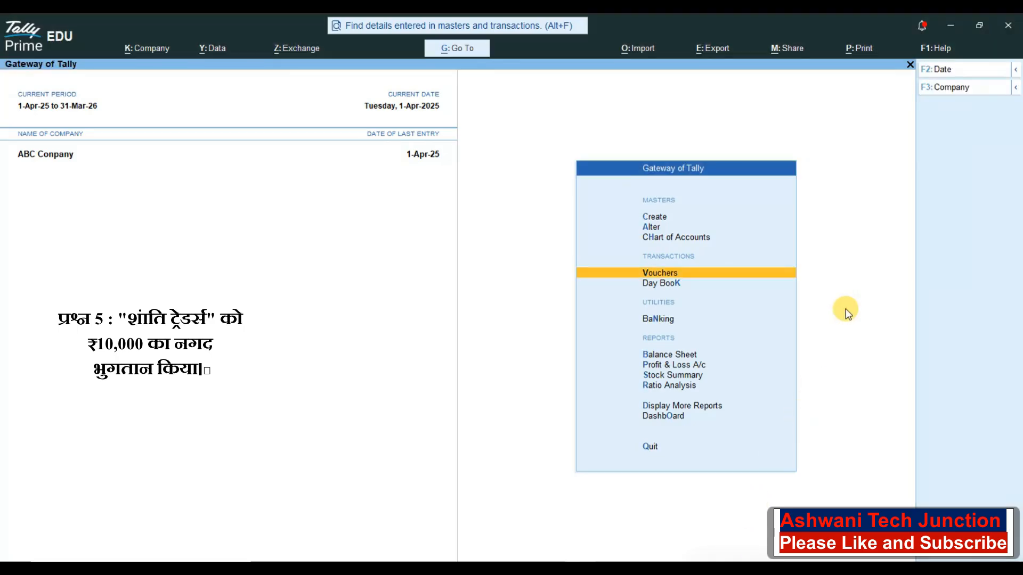
Reopen accounting voucher creation with a blank Payment voucher for the Shanti Traders cash payment
key("Down")
key("Down")
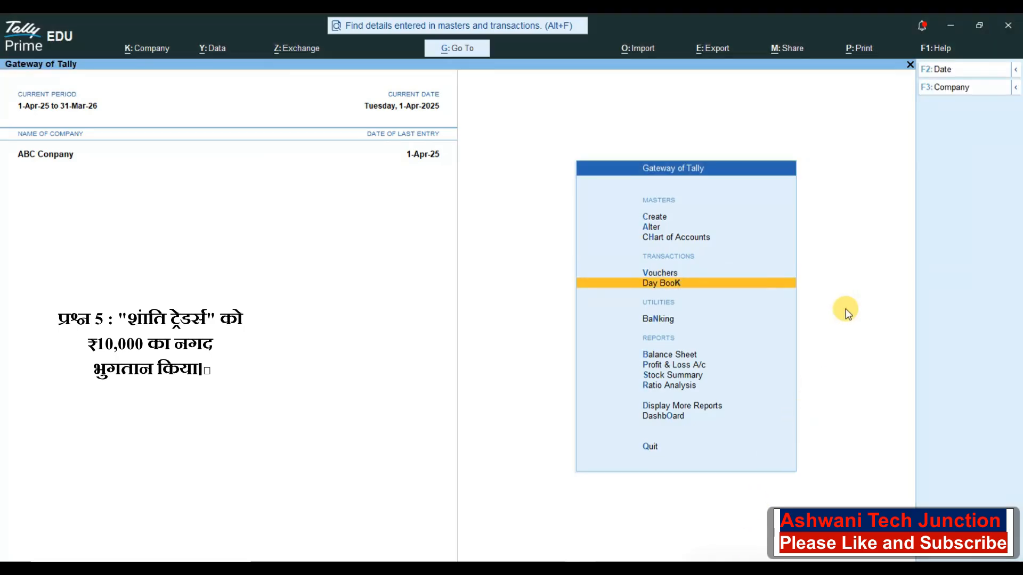
key("Up")
key("Up")
key("Return")
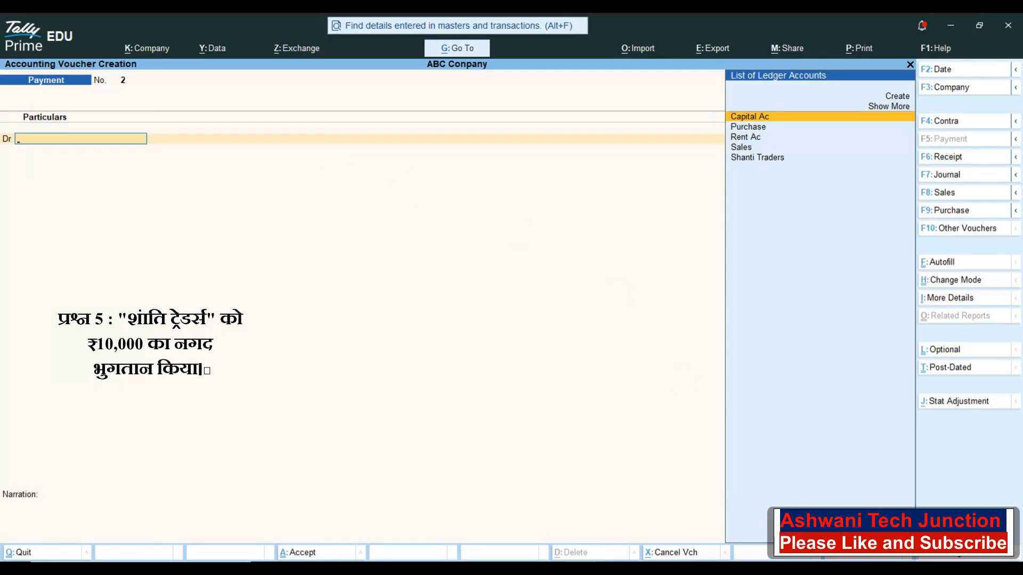
left_click(612, 568)
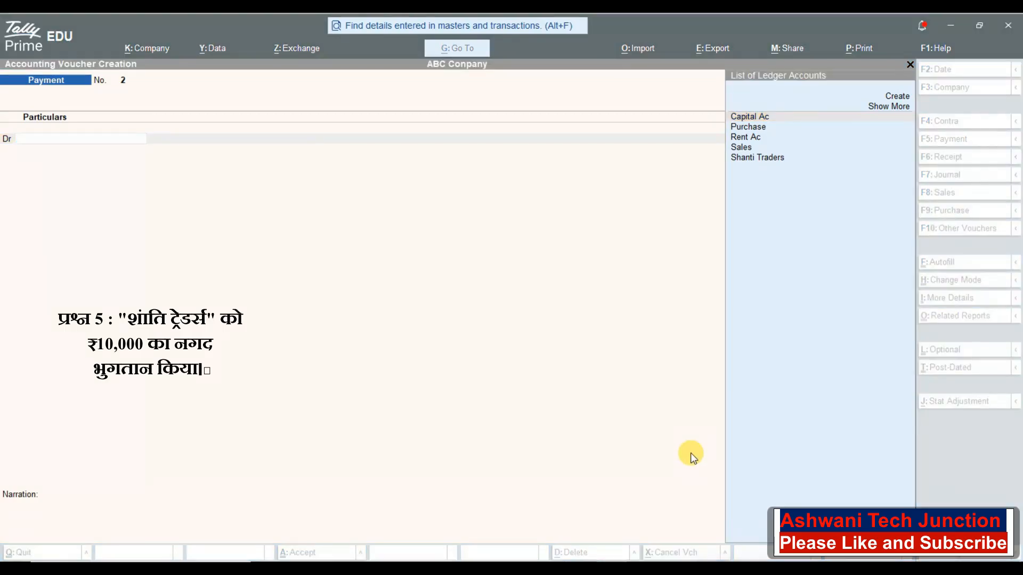
Debit Shanti Traders with 10,000 in the payment voucher
left_click(533, 357)
left_click(379, 276)
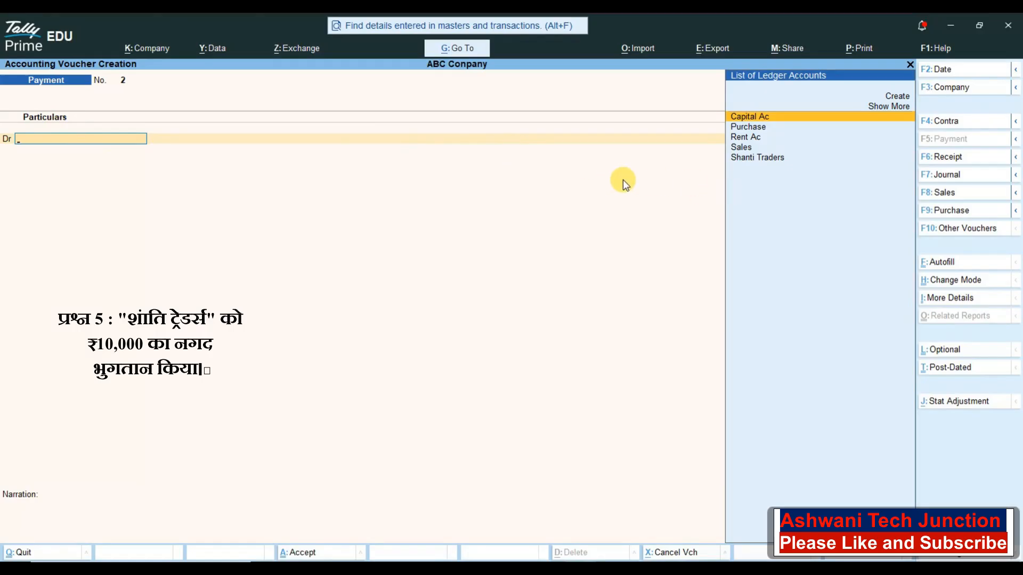
key("Down")
key("Down")
key("Down")
key("Down")
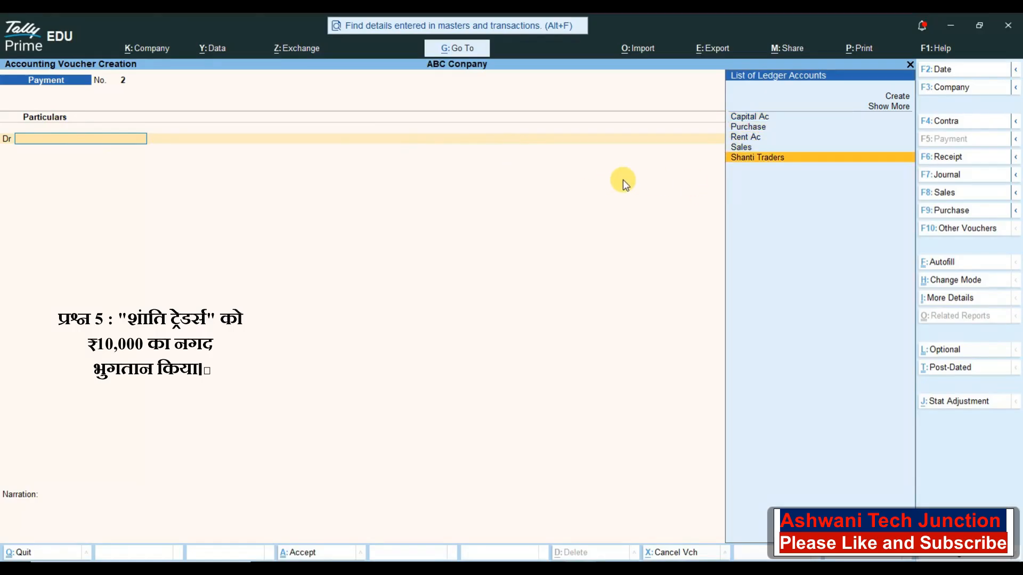
key("Return")
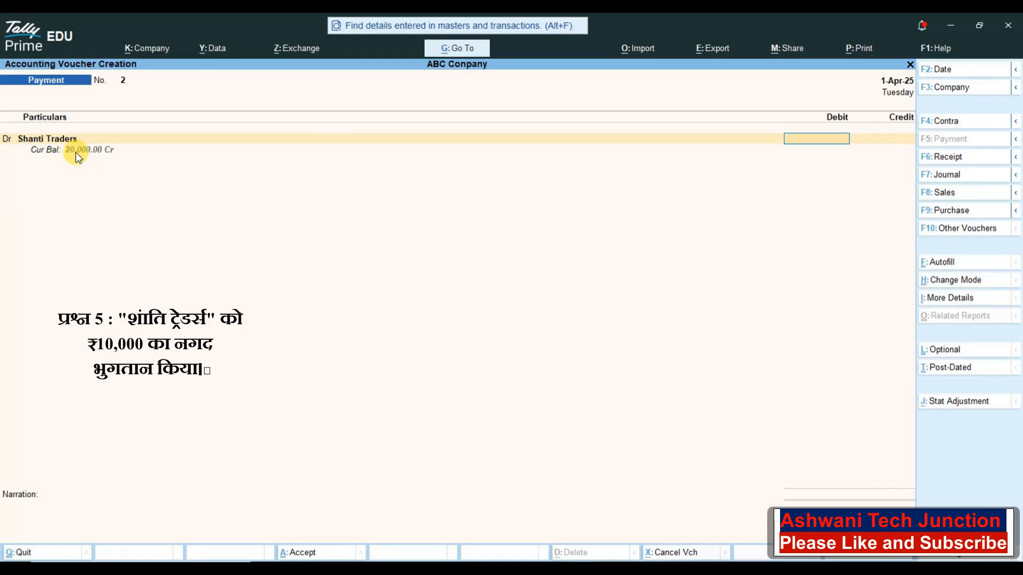
type("10000")
key("Return")
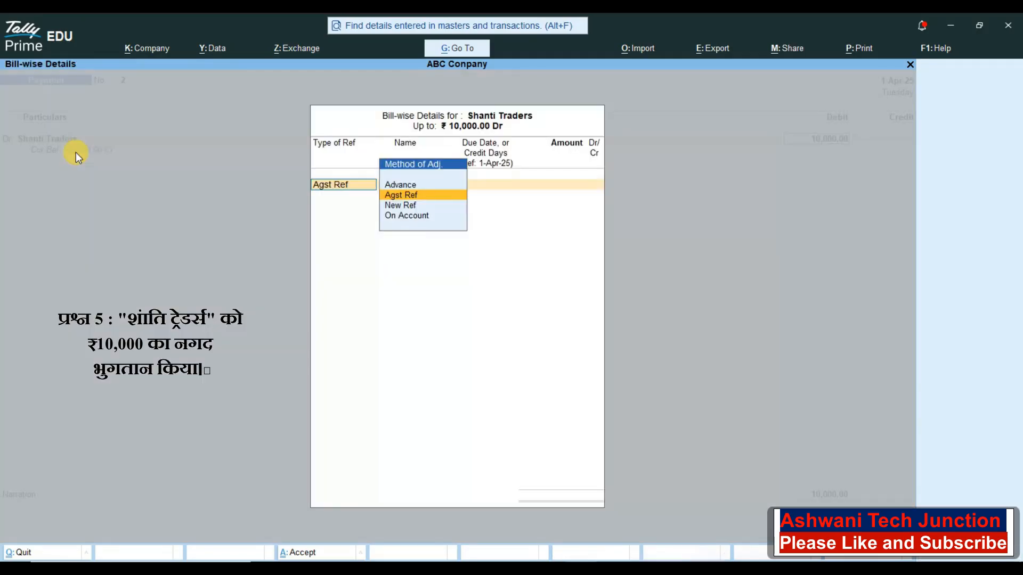
Allocate the 10,000 debit to Shanti Traders as Agst Ref against pending bill 111
key("Return")
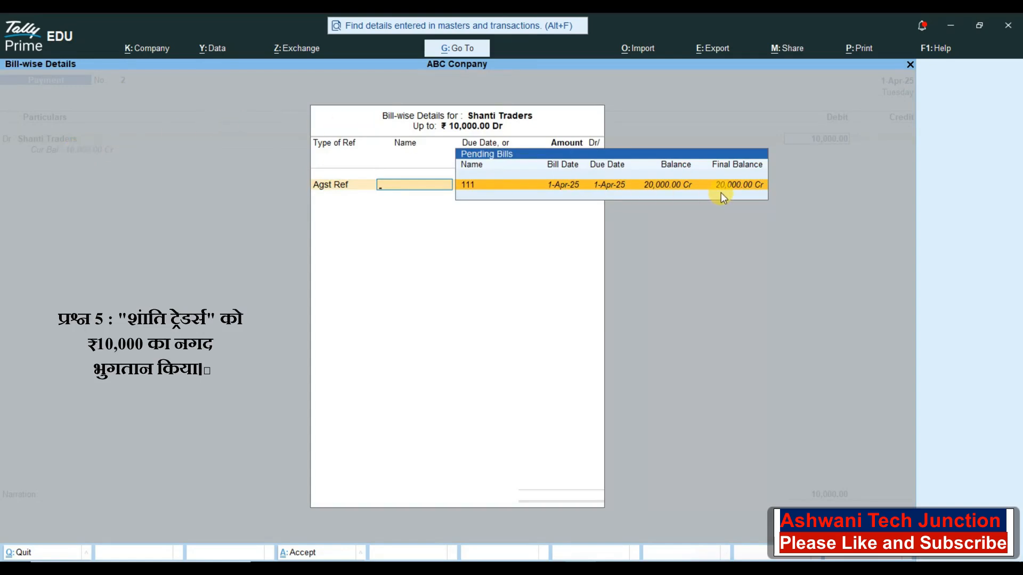
key("Return")
key("Return")
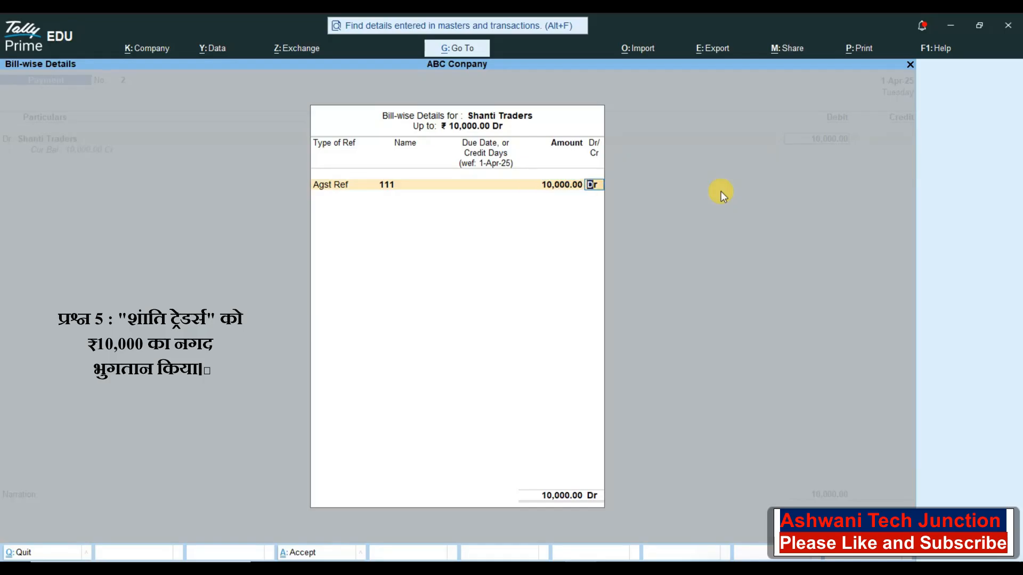
key("Return")
key("Return")
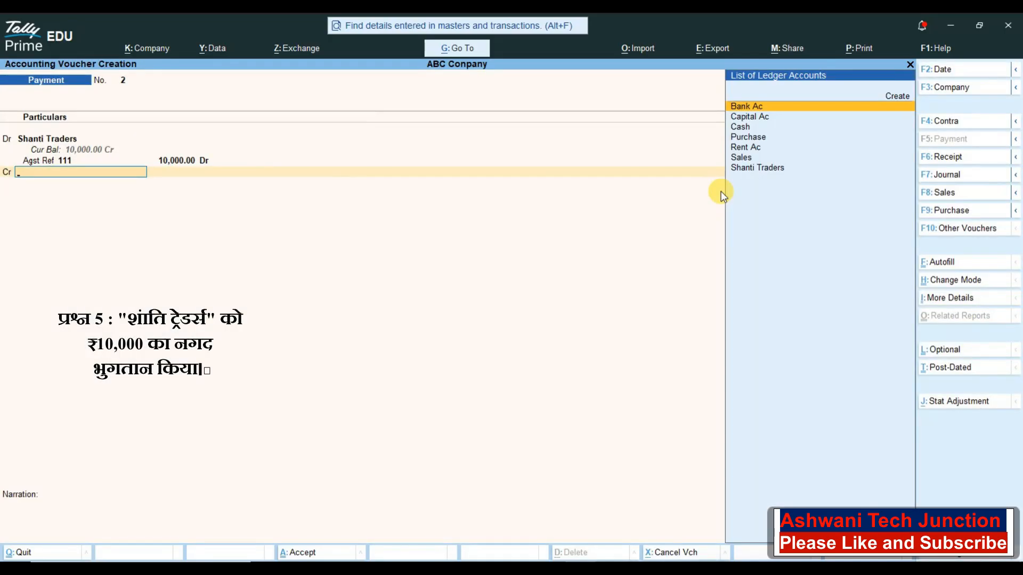
Credit Cash with 10,000 and save the payment voucher without narration, leaving voucher entry
key("Down")
key("Down")
key("Return")
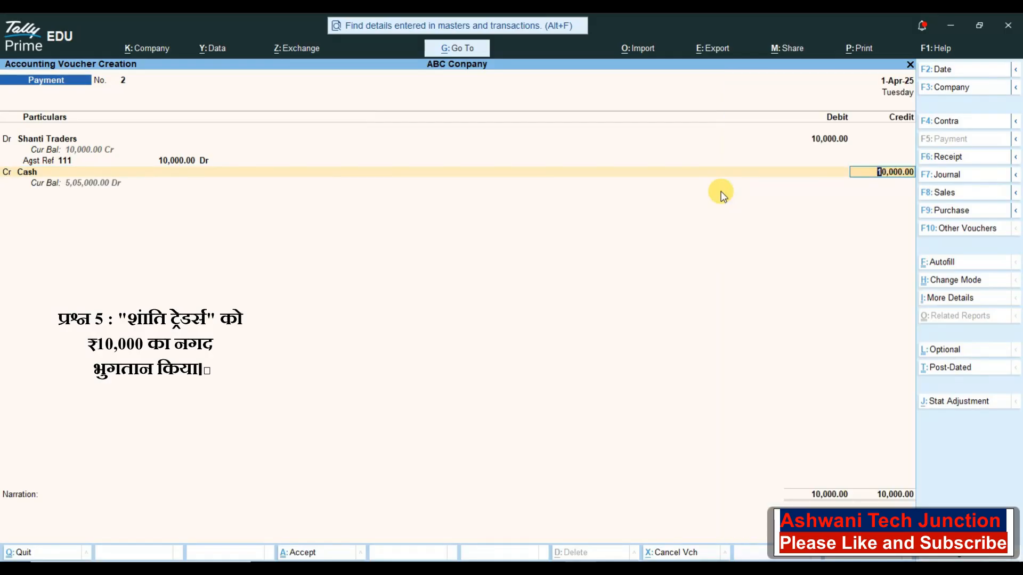
key("Return")
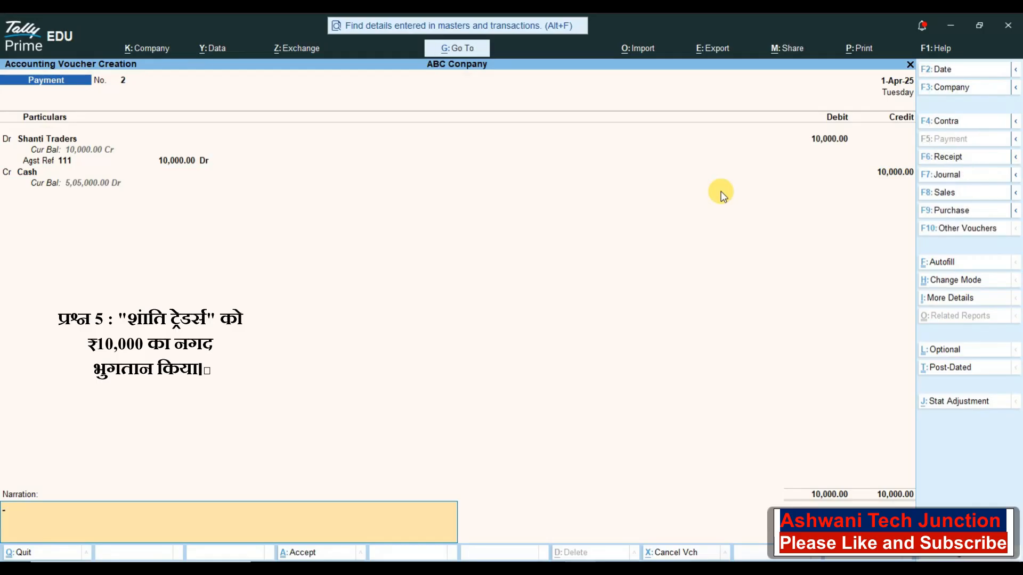
key("Return")
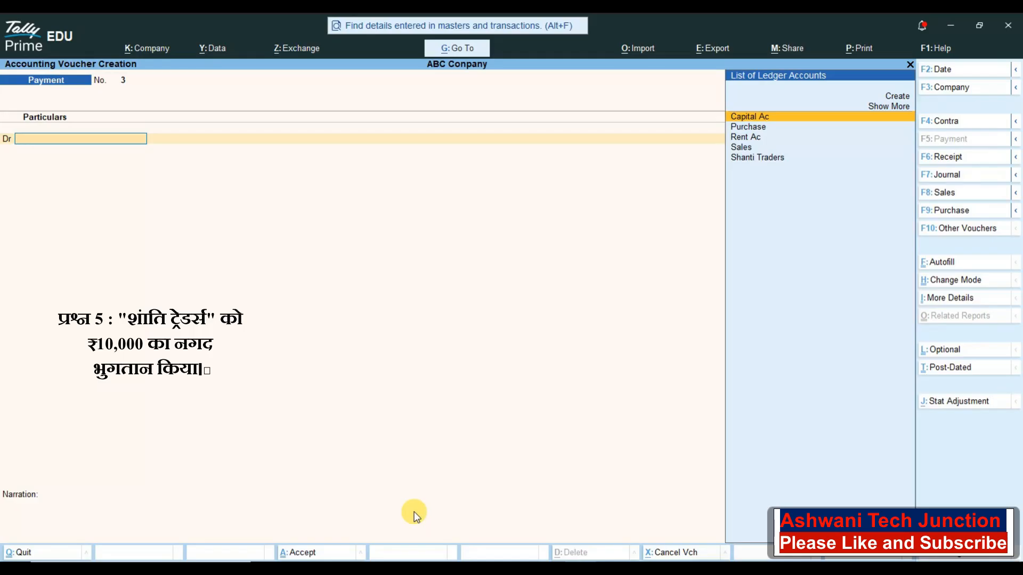
key("Escape")
key("Return")
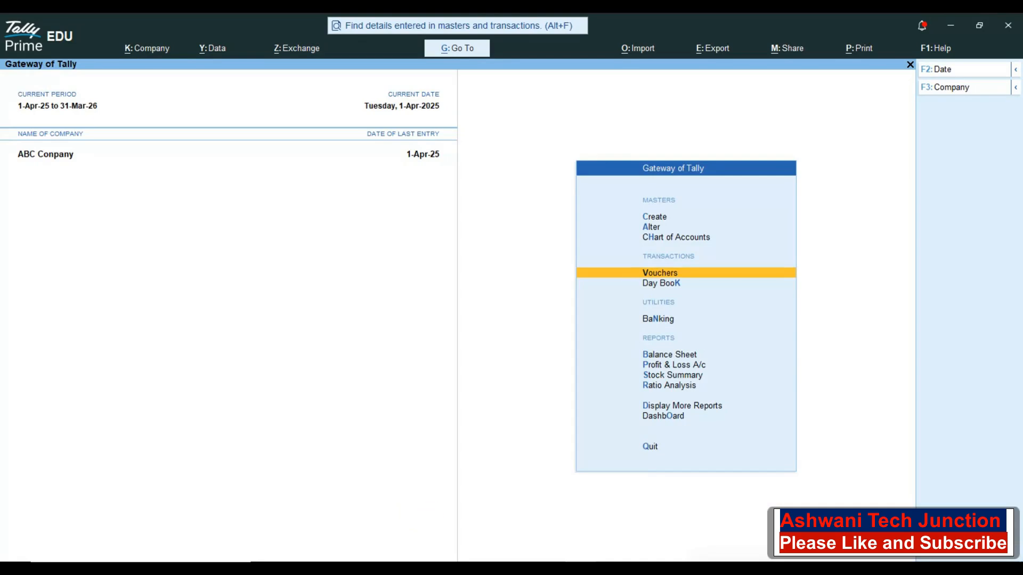
Review the recorded voucher entries in the Day Book for 1-Apr-25
key("Down")
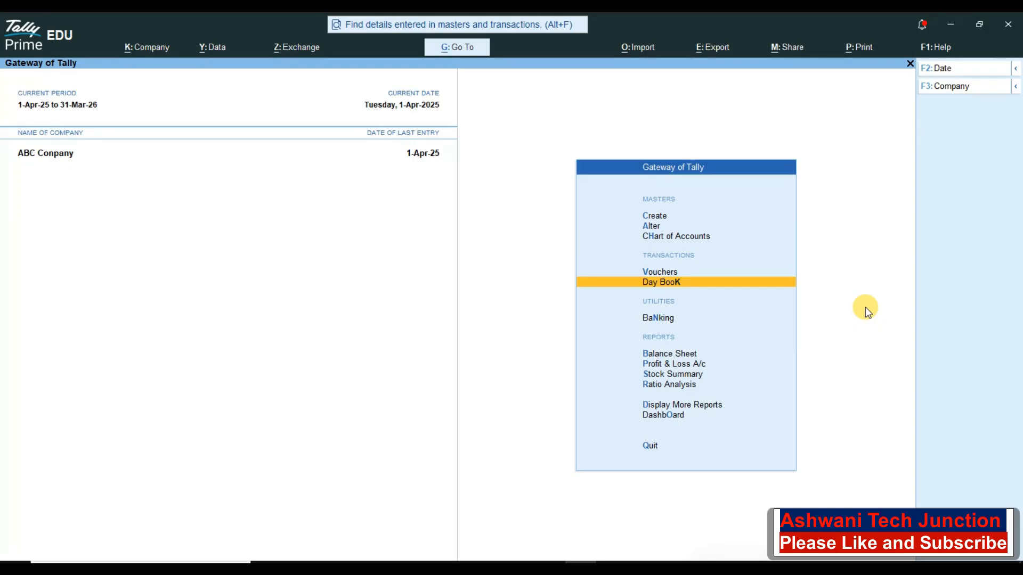
key("Return")
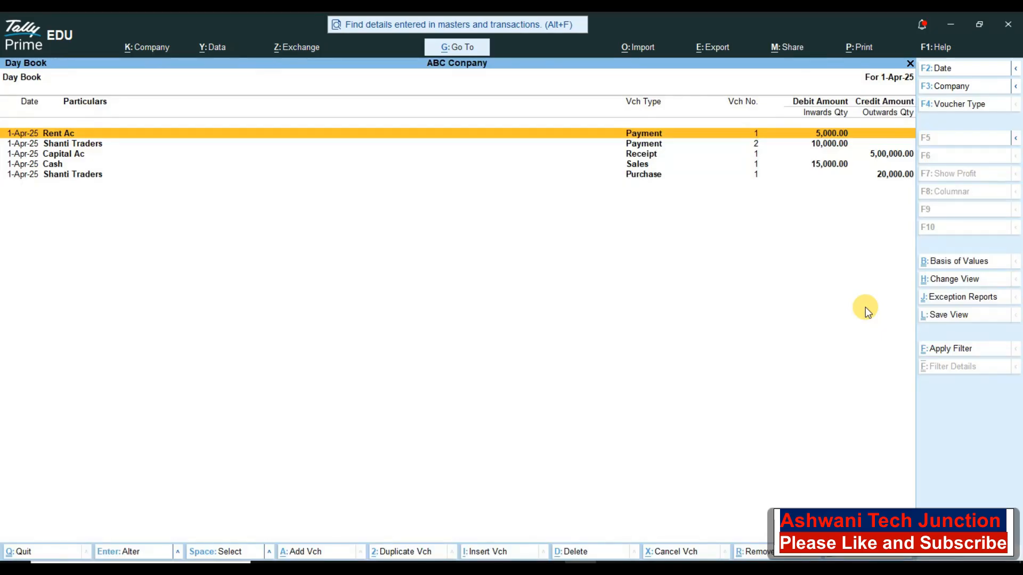
key("Down")
key("Down")
key("Down")
key("Up")
key("Up")
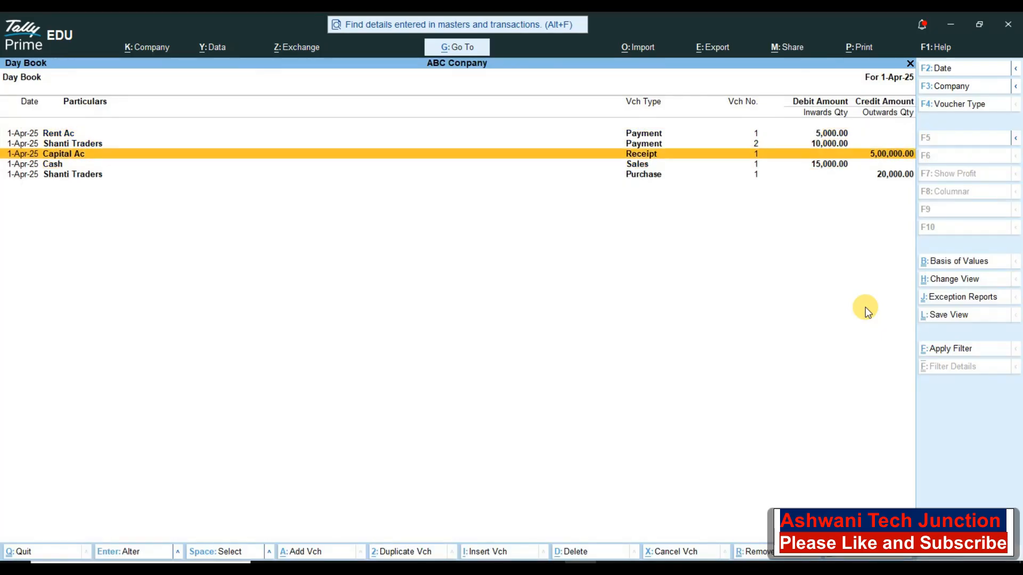
key("Up")
key("Down")
key("Down")
key("Down")
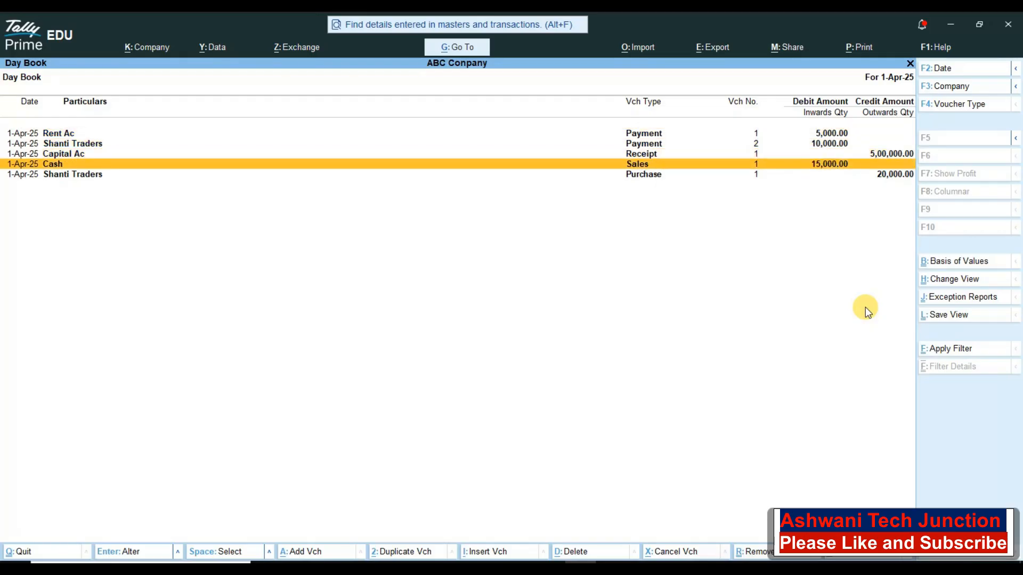
key("Down")
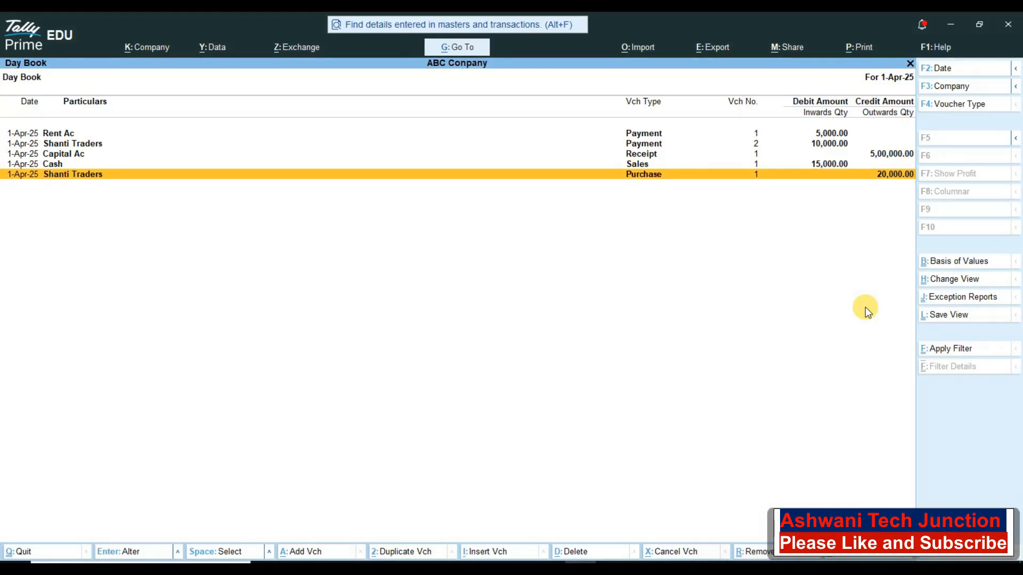
key("Escape")
Examine the Balance Sheet in detailed form, with its liability and asset groups expanded
key("Down")
key("Down")
key("Up")
key("Down")
key("Return")
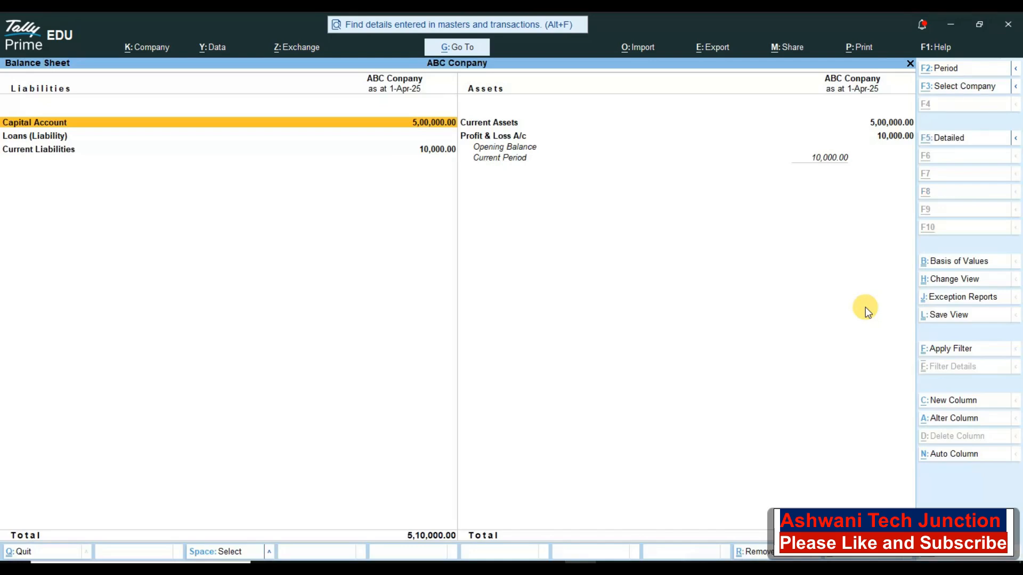
key("alt+F5")
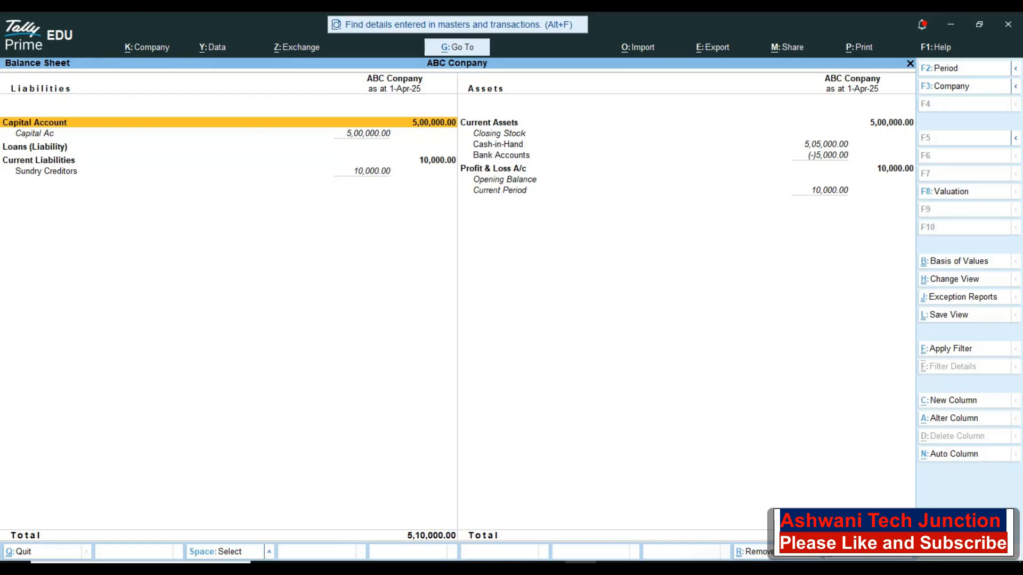
left_click(776, 398)
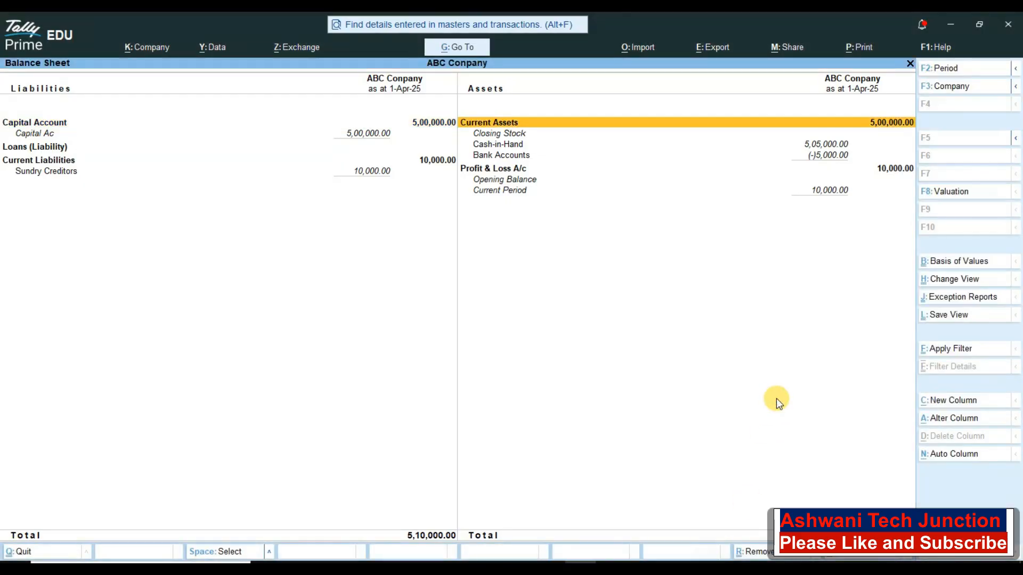
key("Escape")
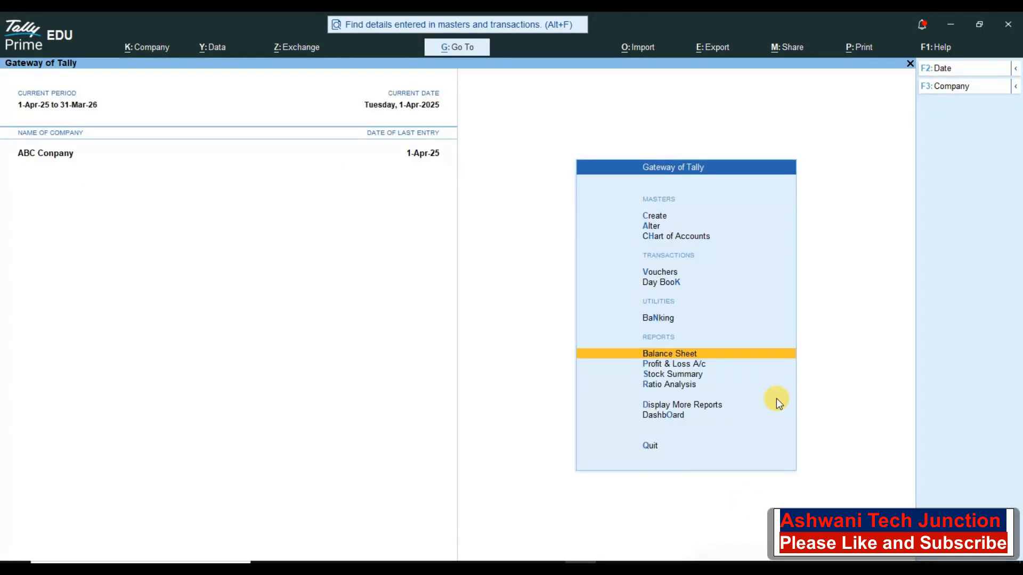
View the Profit & Loss A/c report for purchases, sales, expenses and the net result
key("Down")
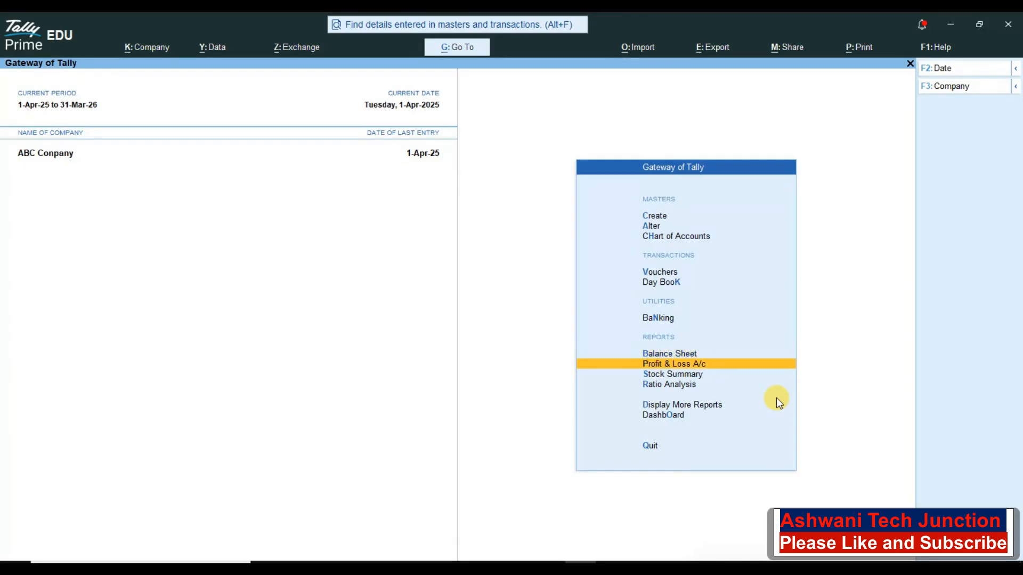
key("Return")
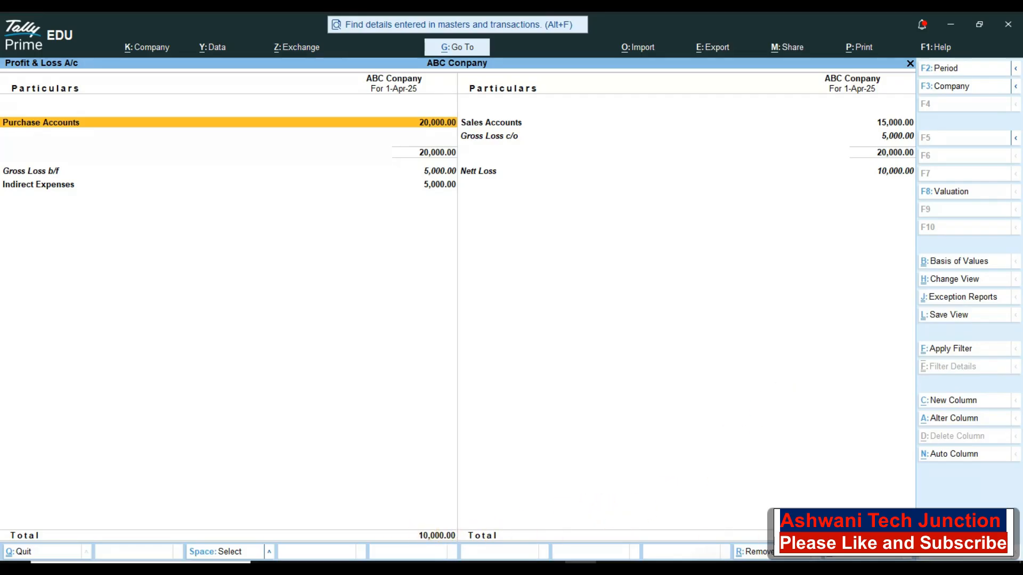
left_click(642, 429)
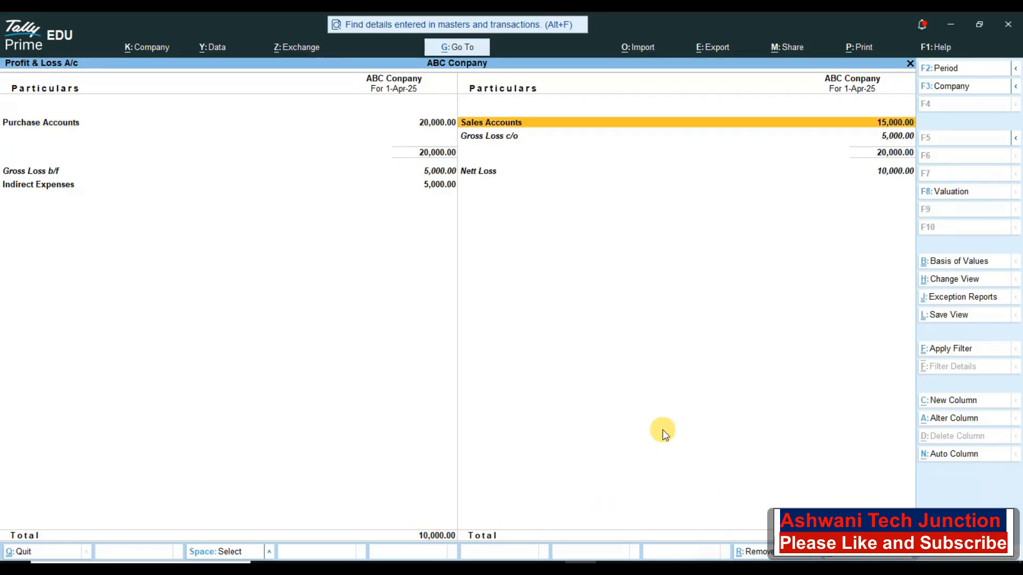
key("Escape")
View the Stock Summary and Ratio Analysis reports
key("Down")
key("Return")
key("Escape")
key("Down")
key("Return")
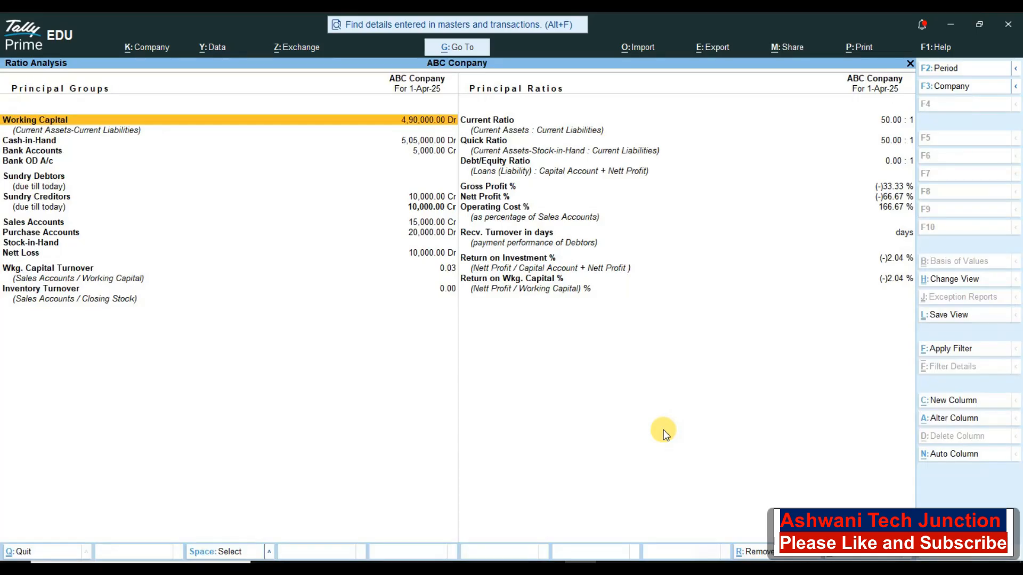
key("Escape")
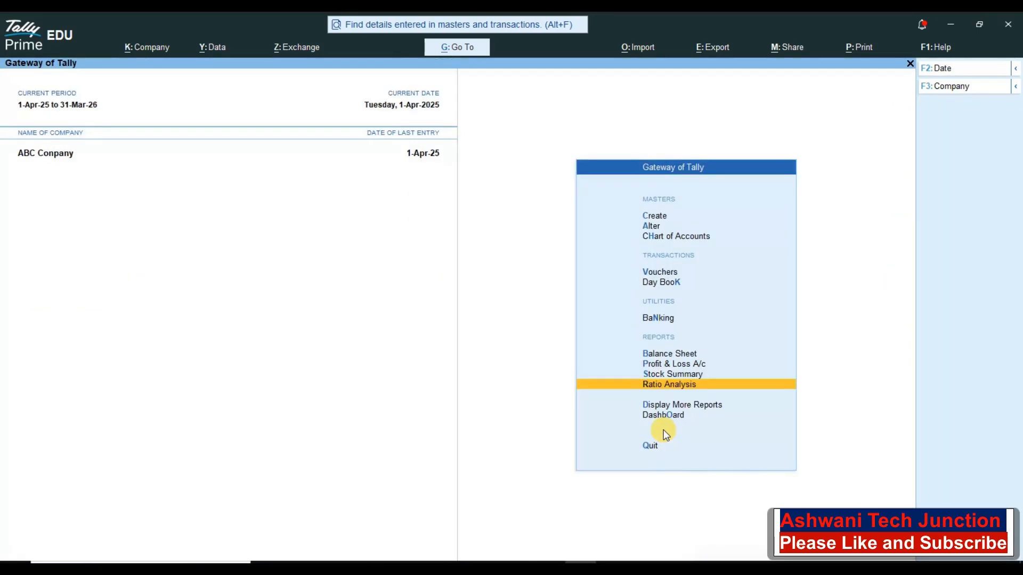
Examine the Trial Balance in detailed form, with each group's ledgers and subgroups shown
key("Down")
key("Return")
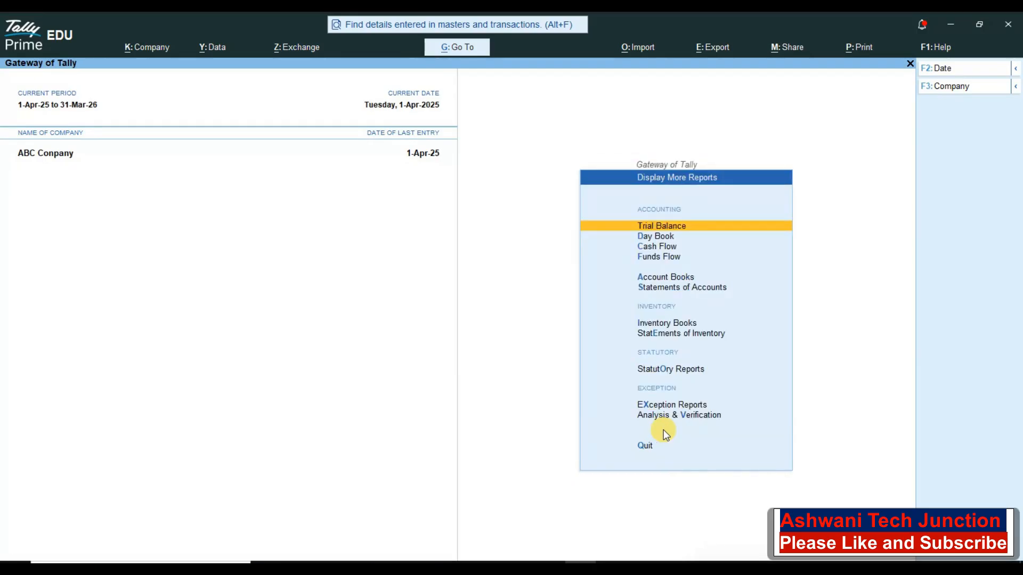
key("Return")
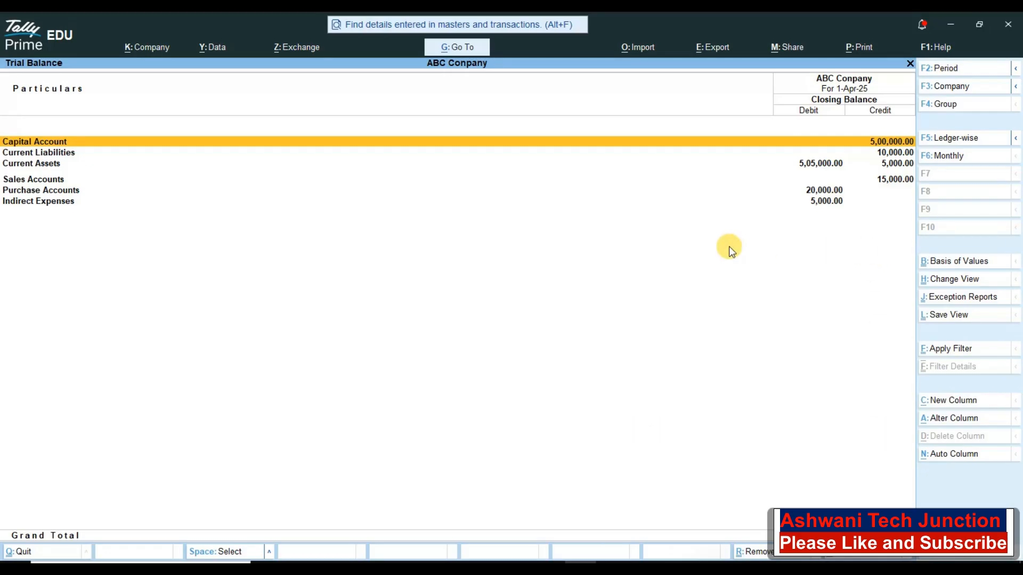
key("alt+F5")
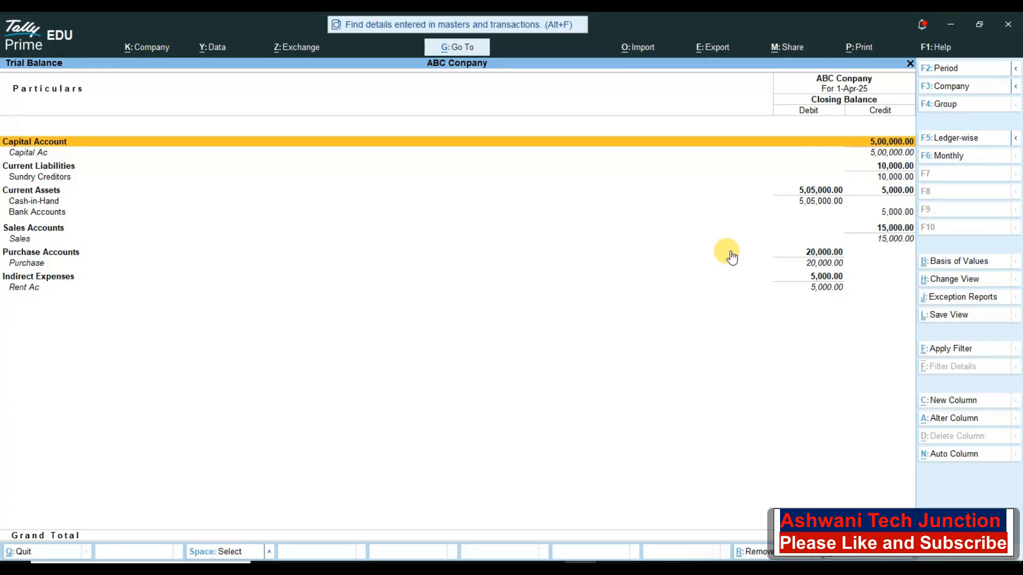
left_click(611, 568)
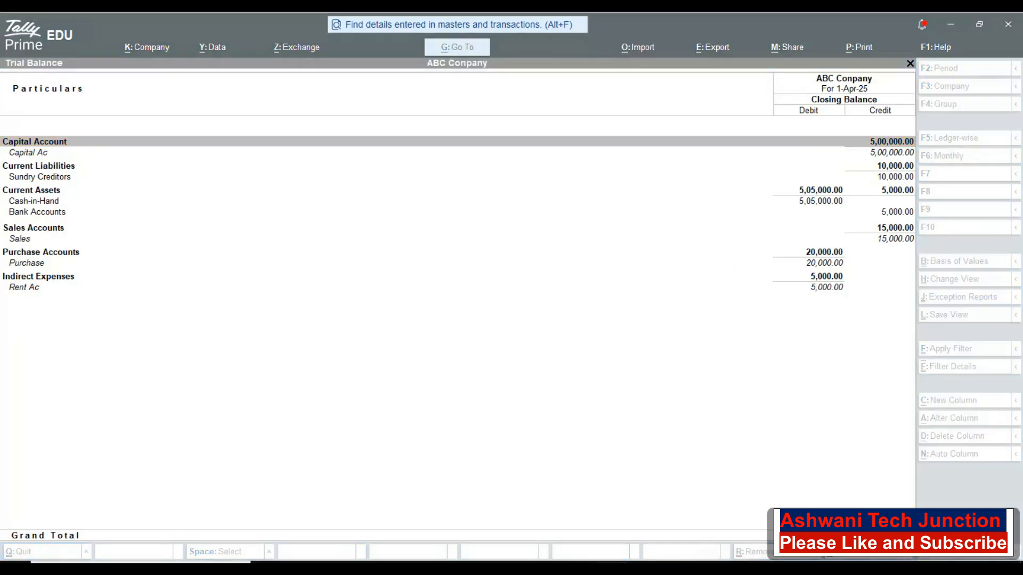
left_click(693, 393)
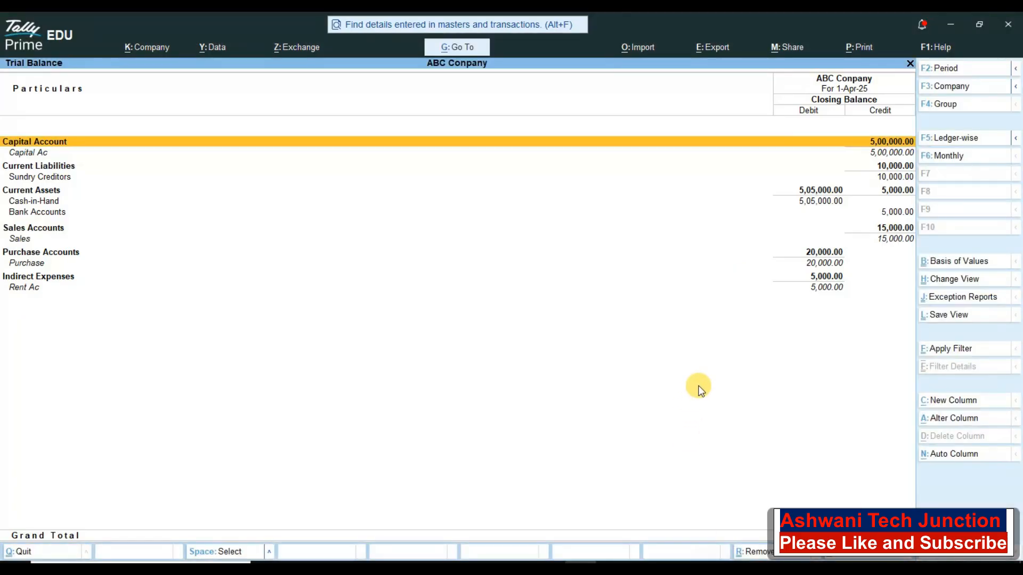
key("Escape")
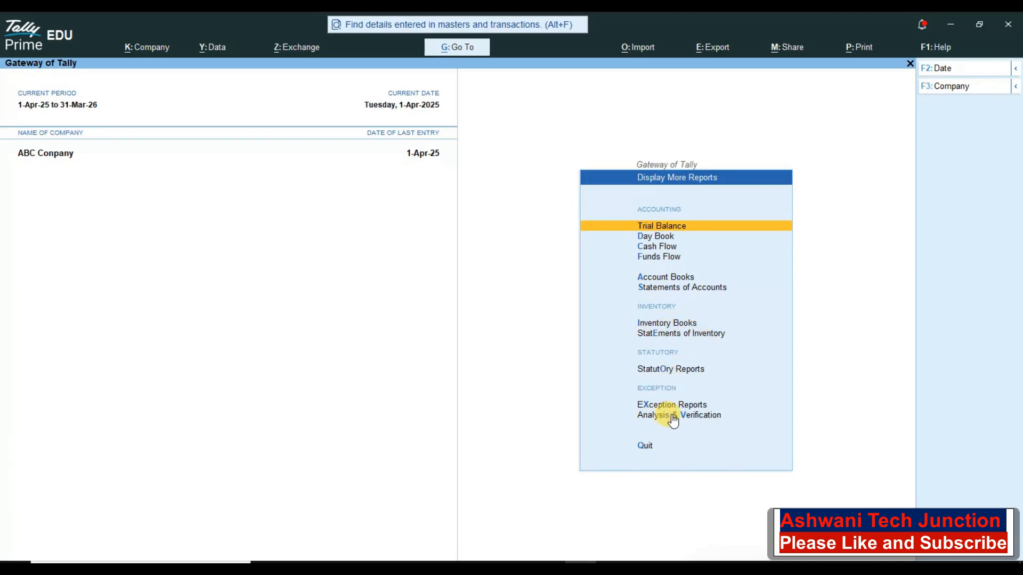
key("Escape")
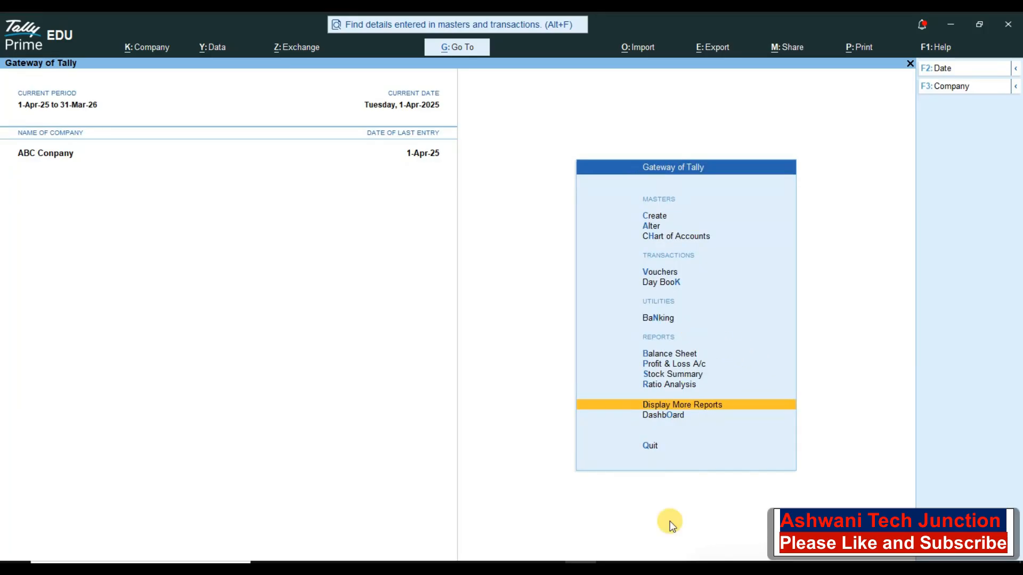
left_click(612, 568)
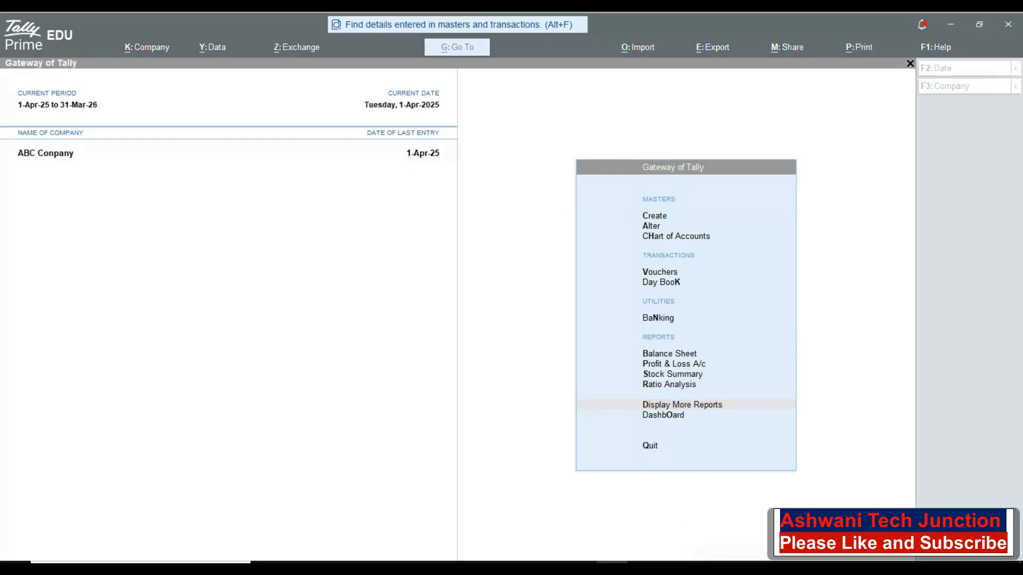
left_click(500, 406)
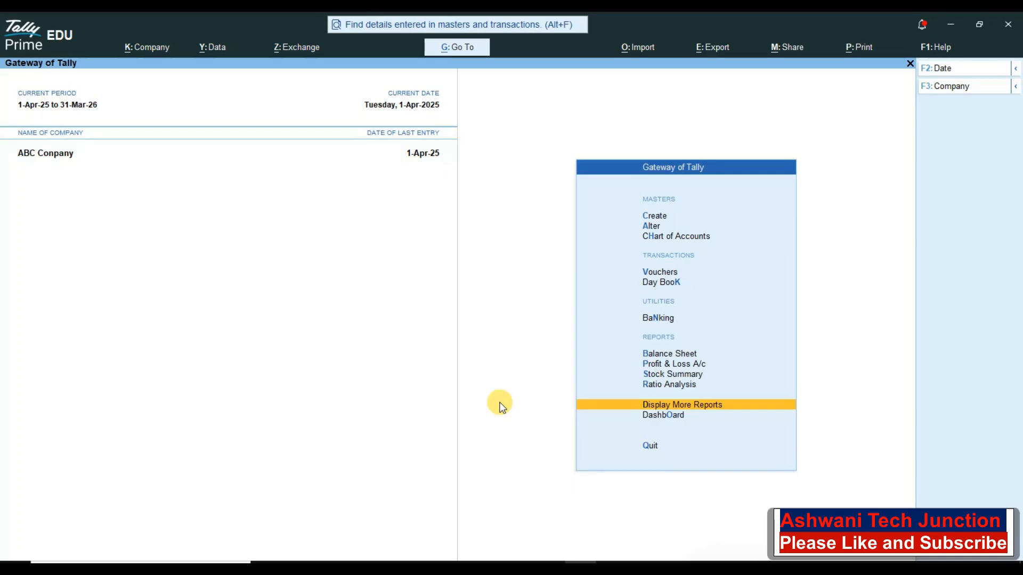
left_click(758, 569)
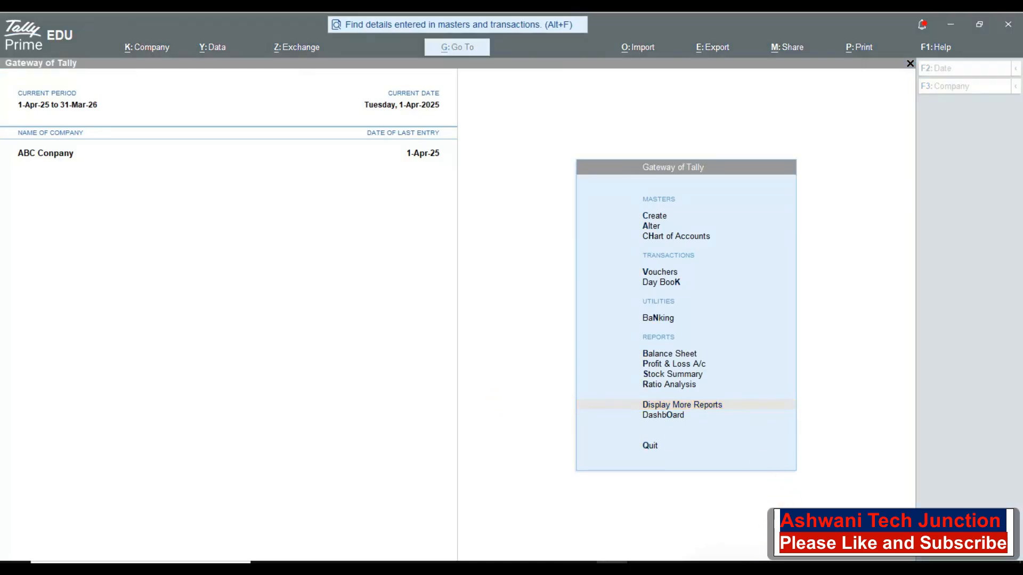
left_click(797, 506)
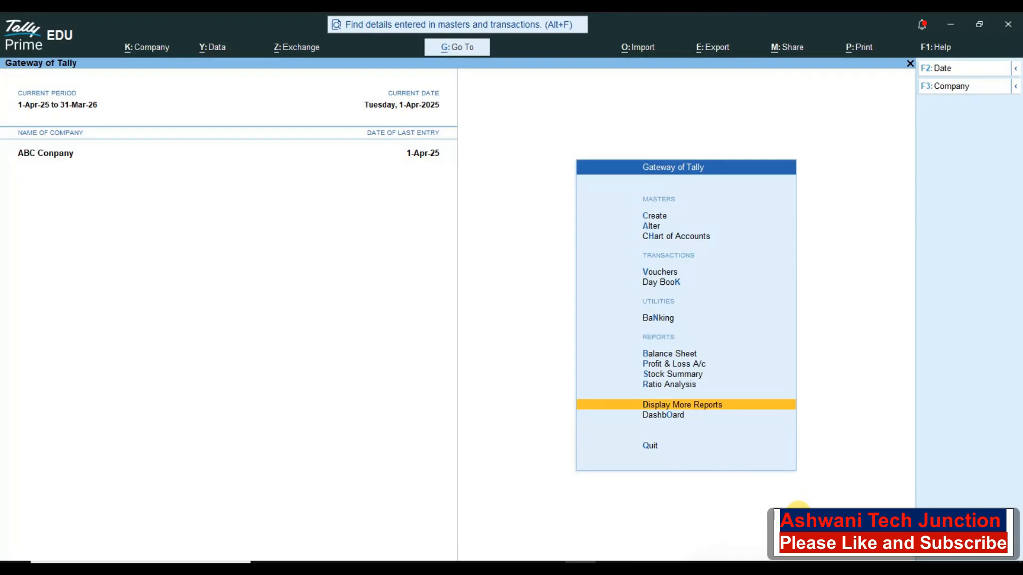
left_click(612, 568)
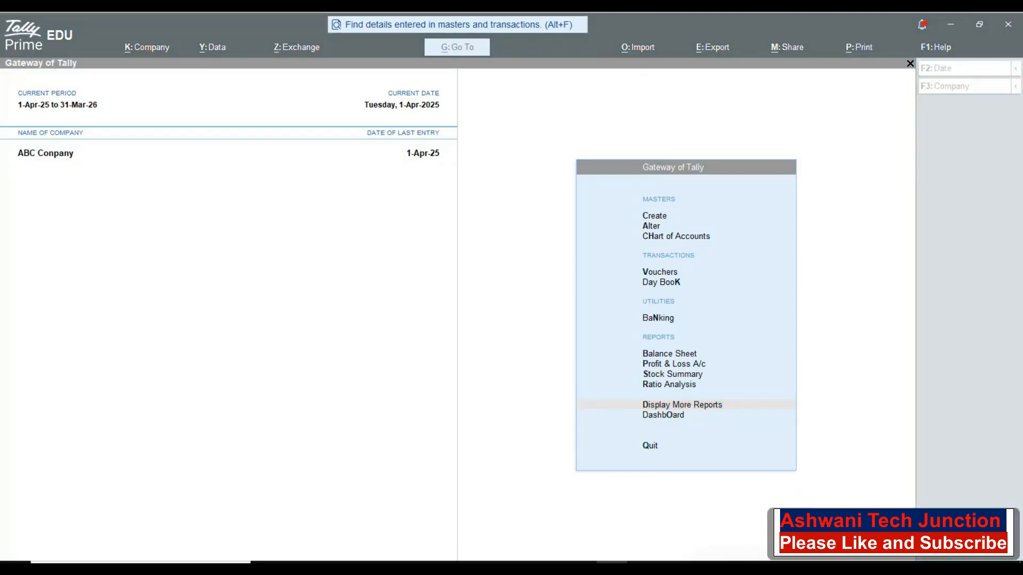
left_click(768, 506)
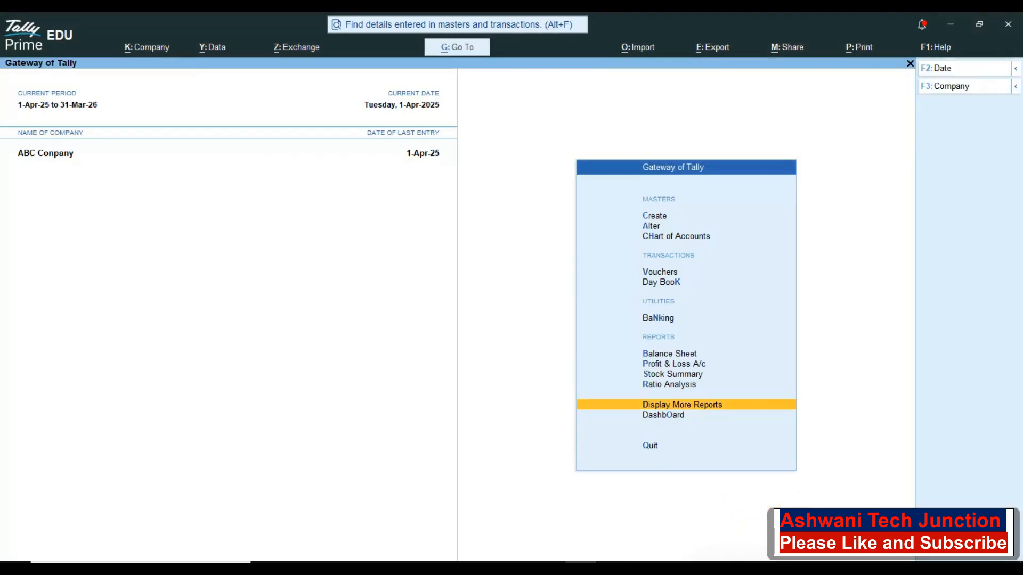